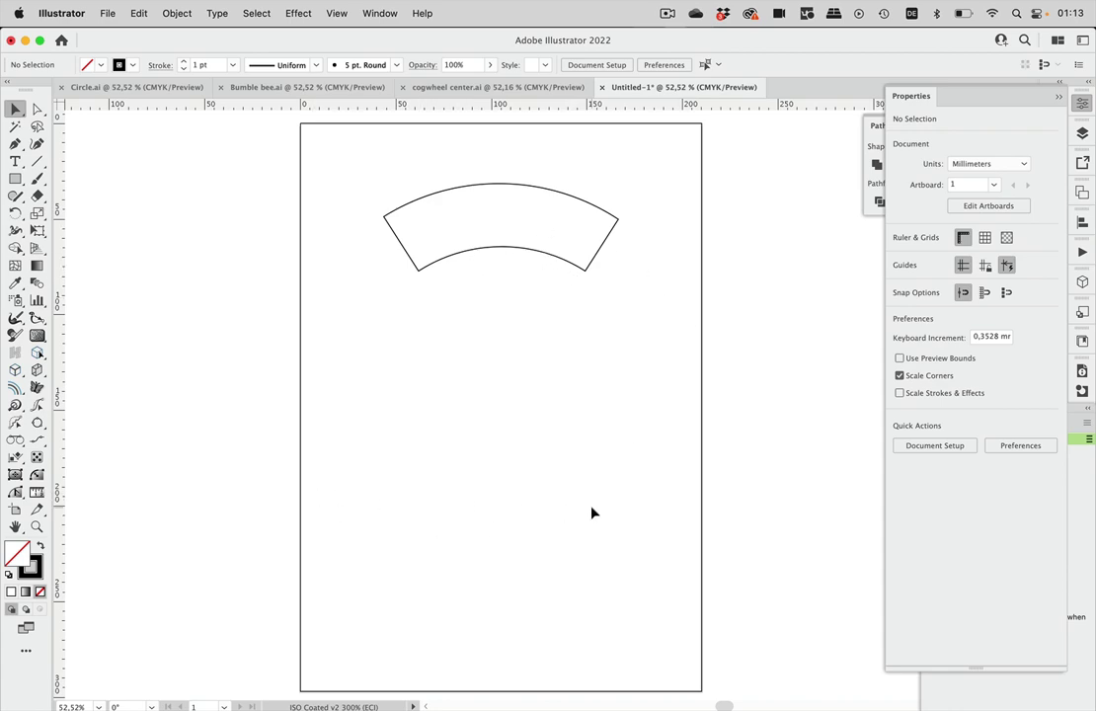
Copy the two straight side segments of the arched band and paste them in front as separate paths
left_click(609, 237)
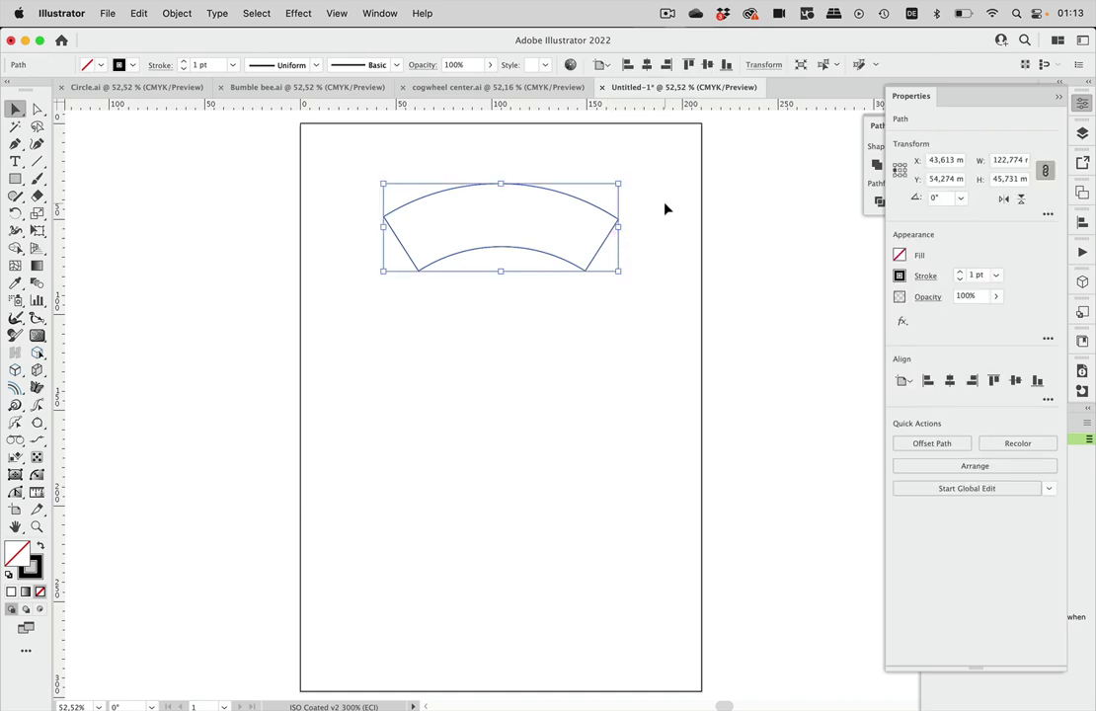
left_click(651, 215)
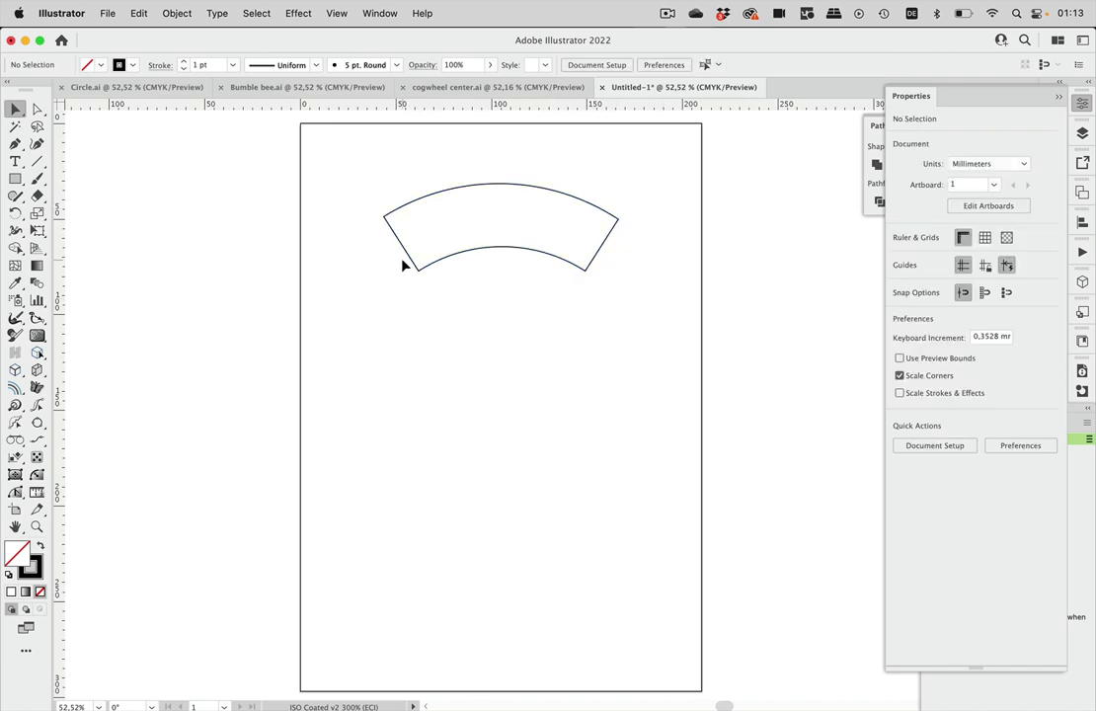
left_click(36, 110)
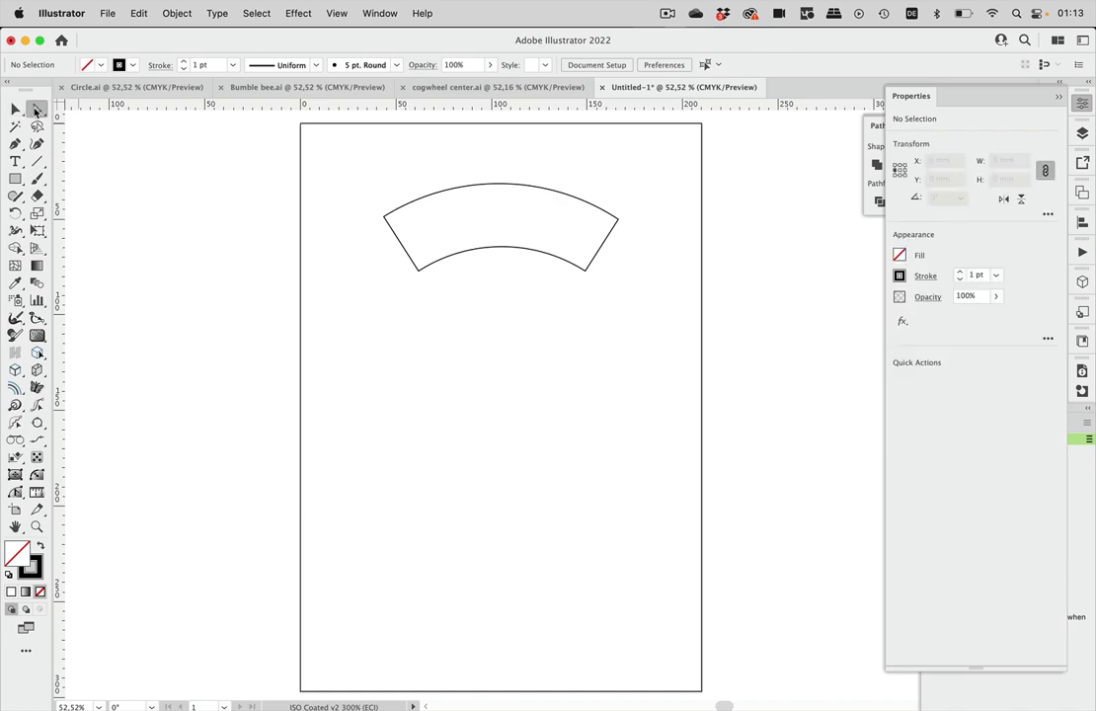
left_click(398, 241)
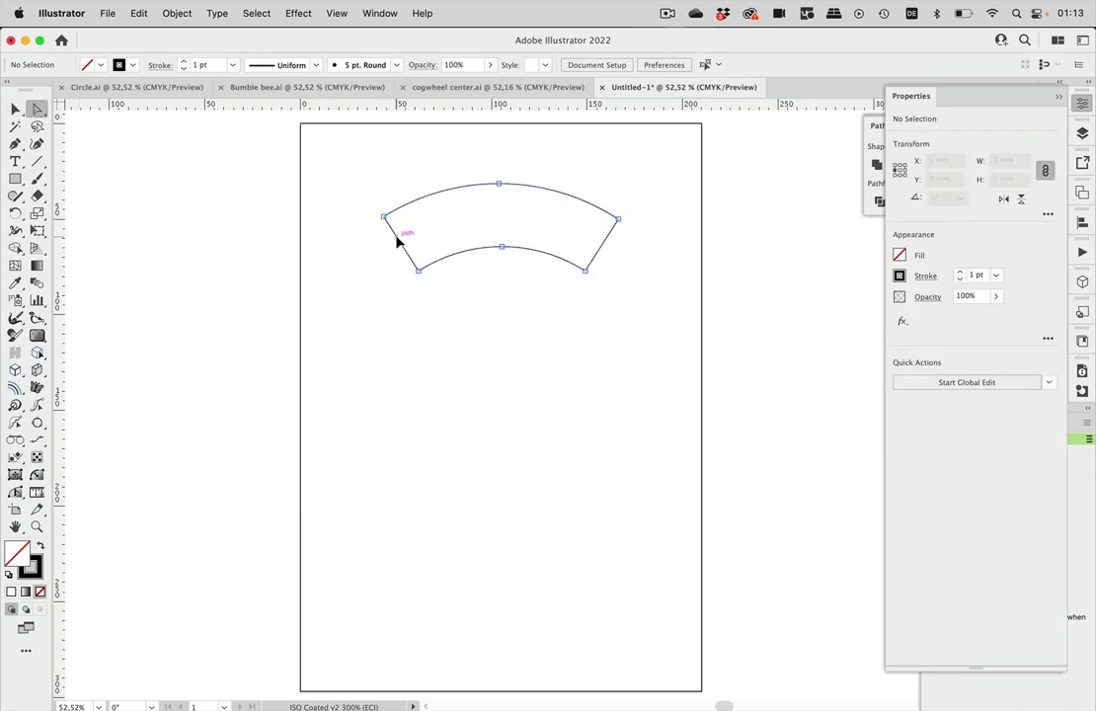
left_click(398, 241)
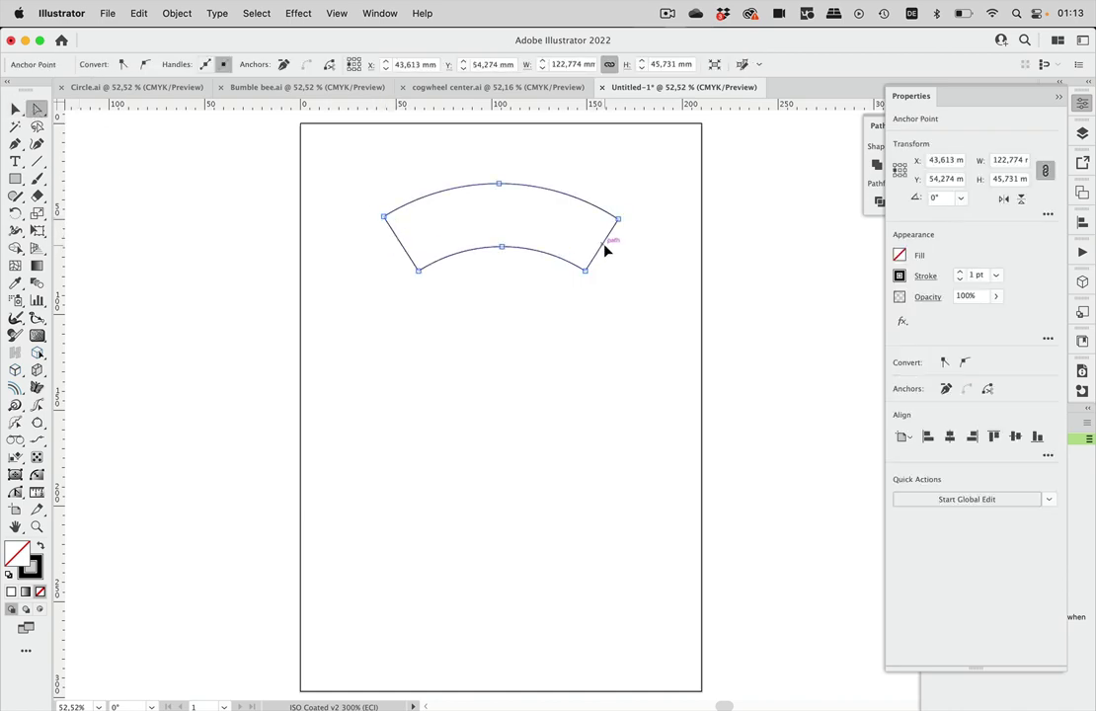
left_click(677, 207)
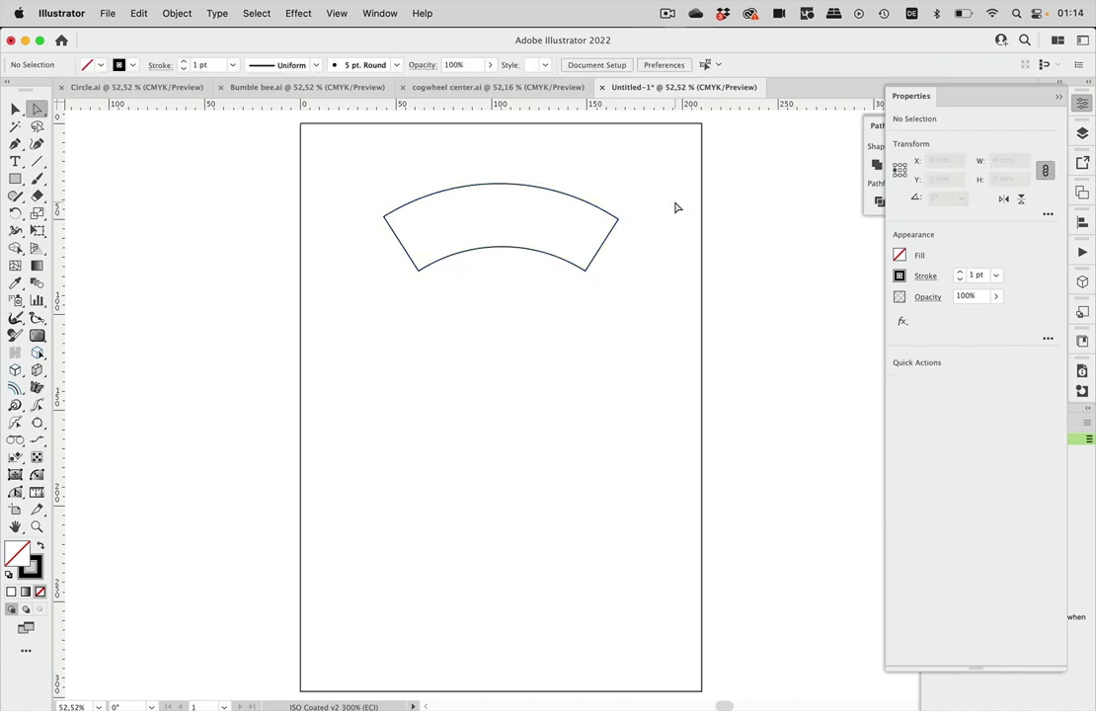
left_click(139, 13)
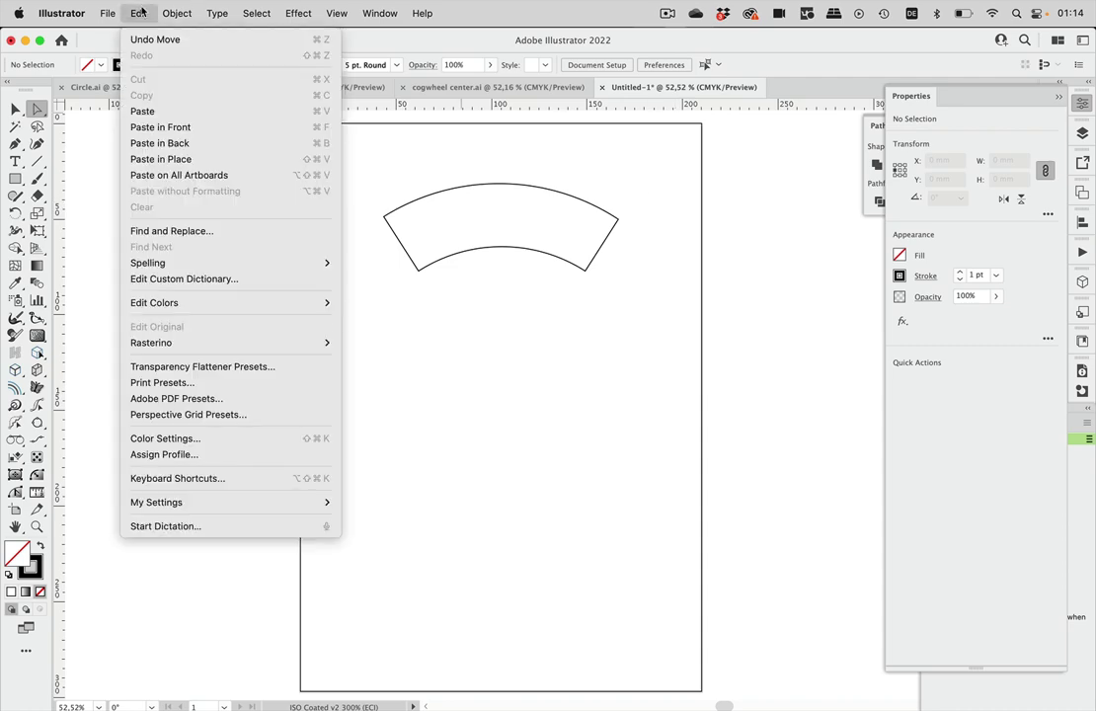
left_click(143, 127)
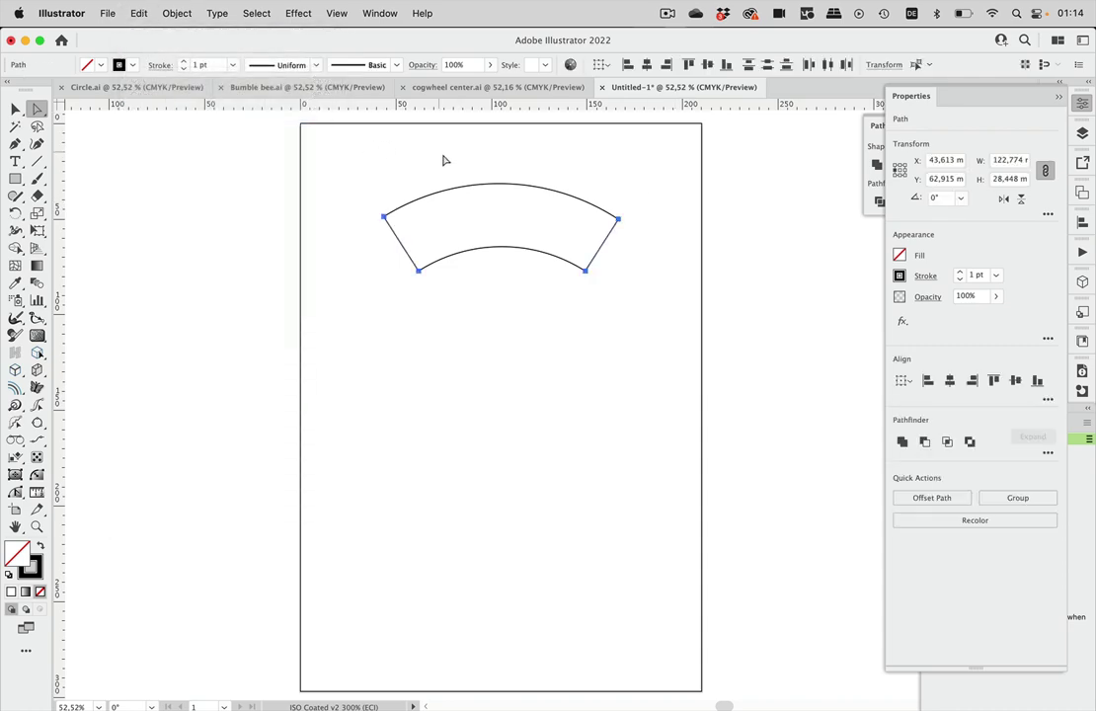
left_click(443, 162)
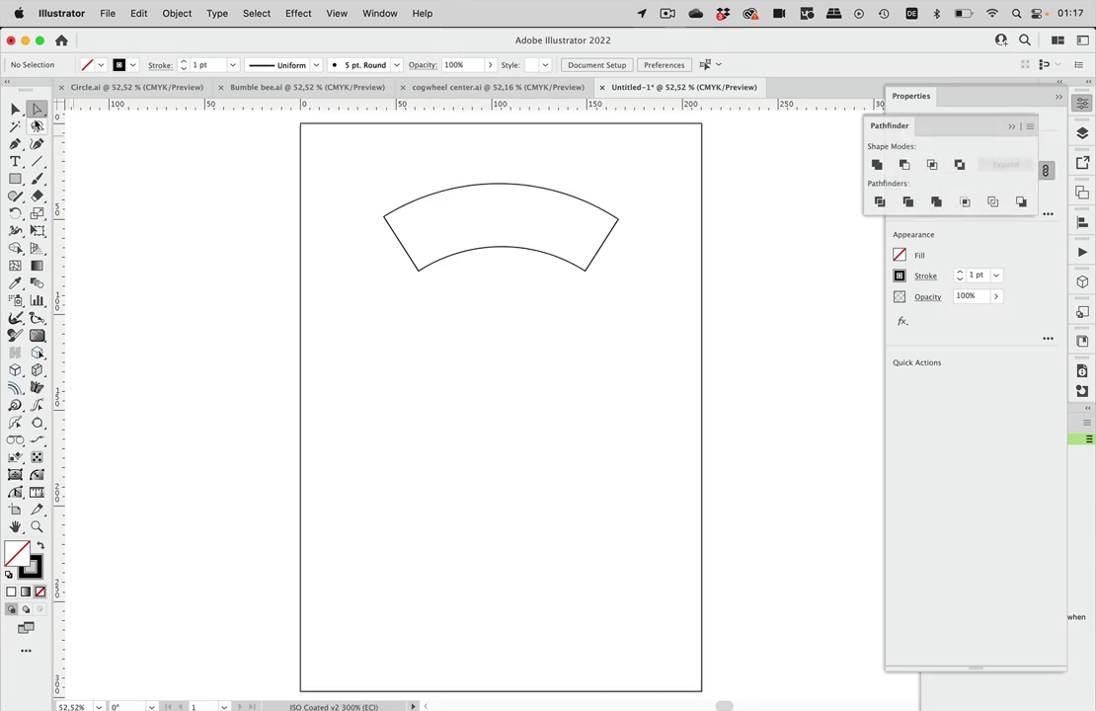
Extend both pasted side lines downward along their own directions so that they cross below the arched band
left_click(16, 109)
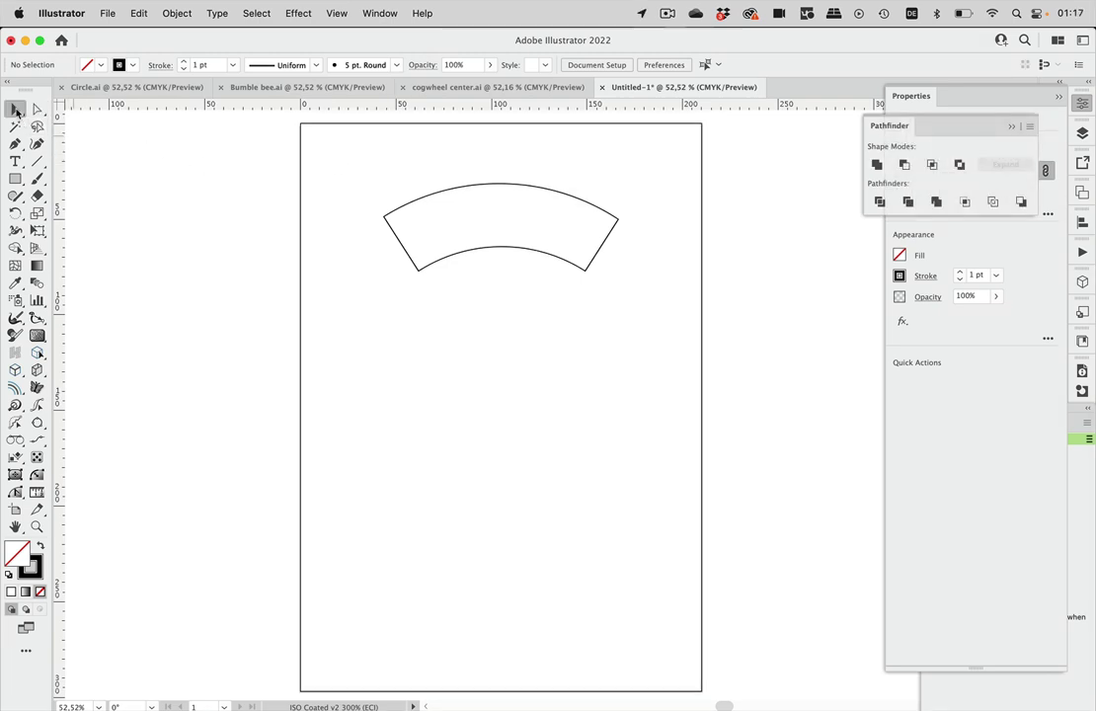
left_click(398, 243)
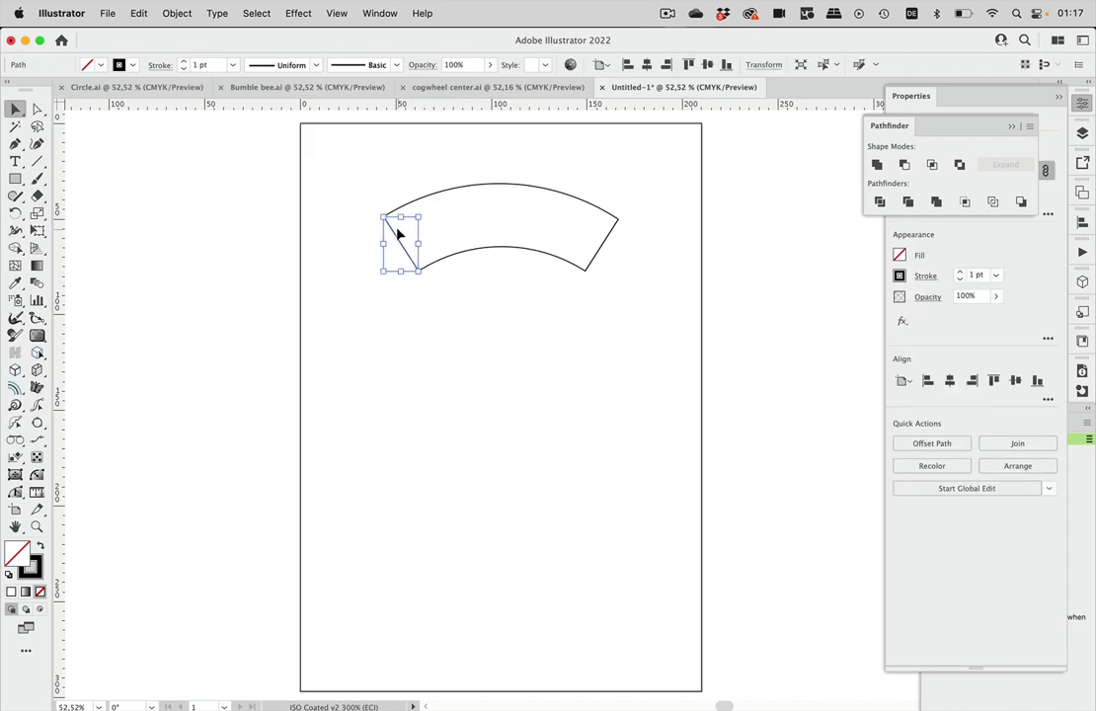
left_click_drag(420, 274, 607, 597)
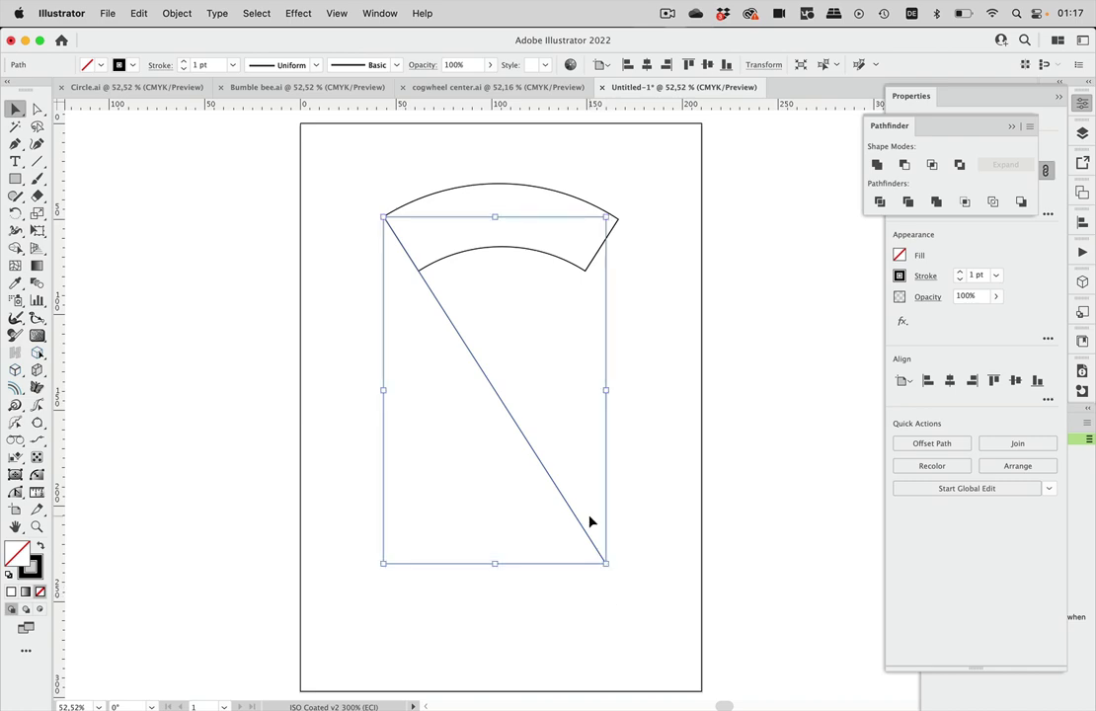
left_click(593, 263)
left_click_drag(586, 269, 412, 542)
left_click(568, 361)
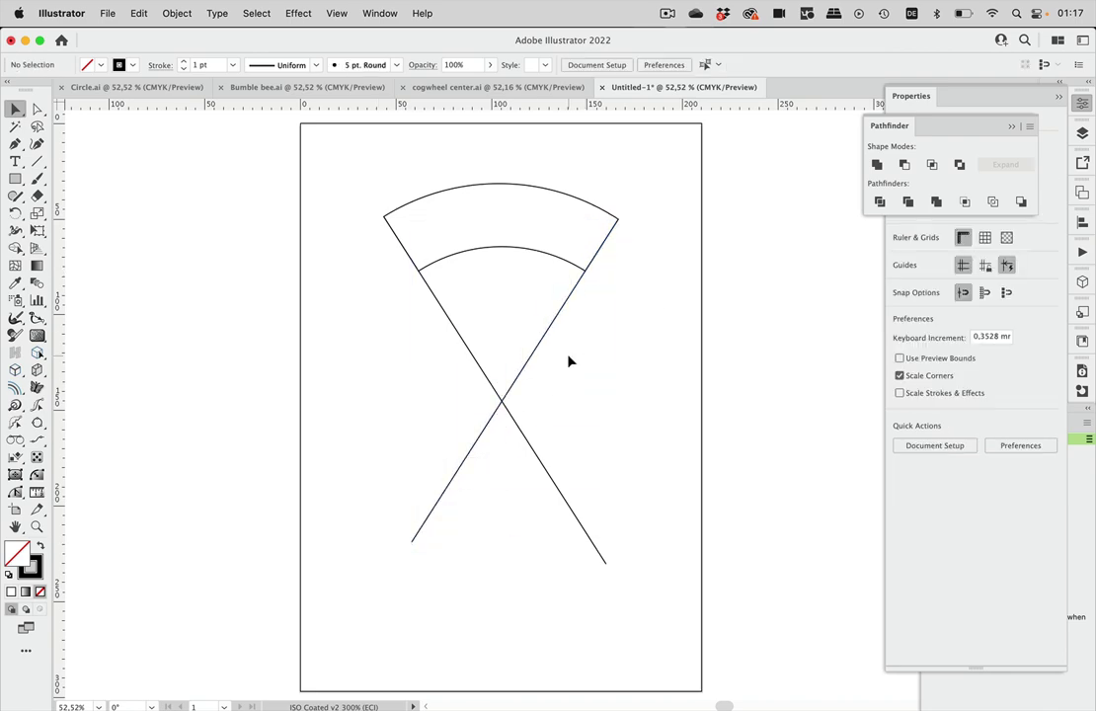
Draw a circle centred on the intersection of the two extended lines, with its upper edge passing through the band
left_click(15, 178)
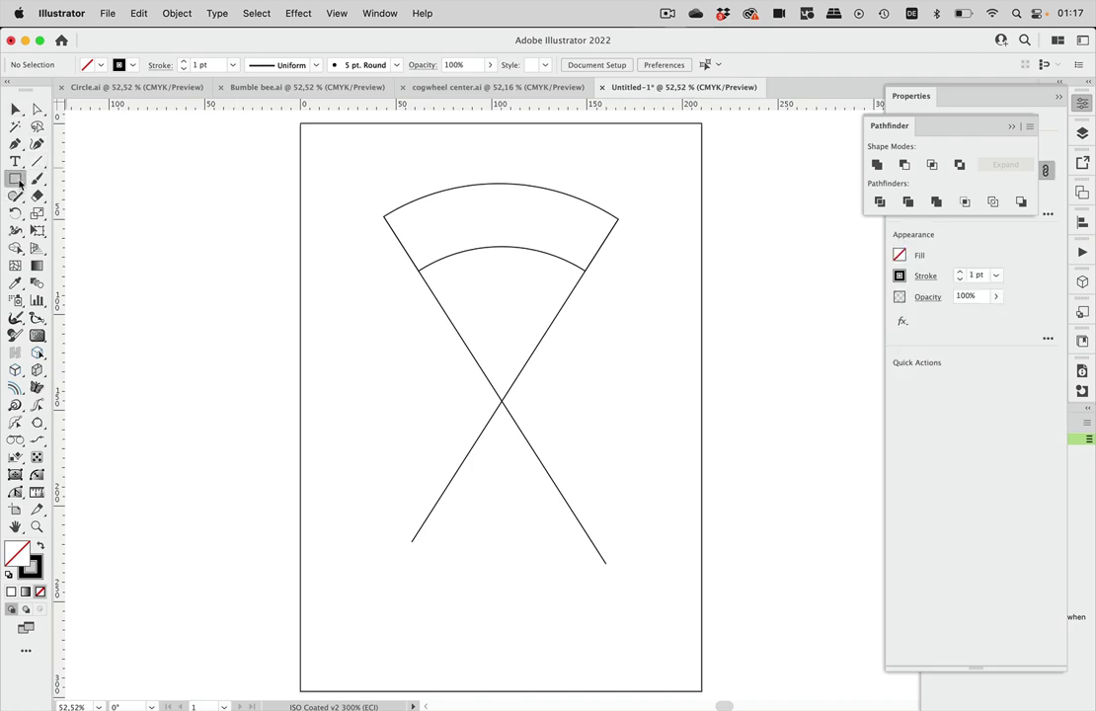
left_click(74, 214)
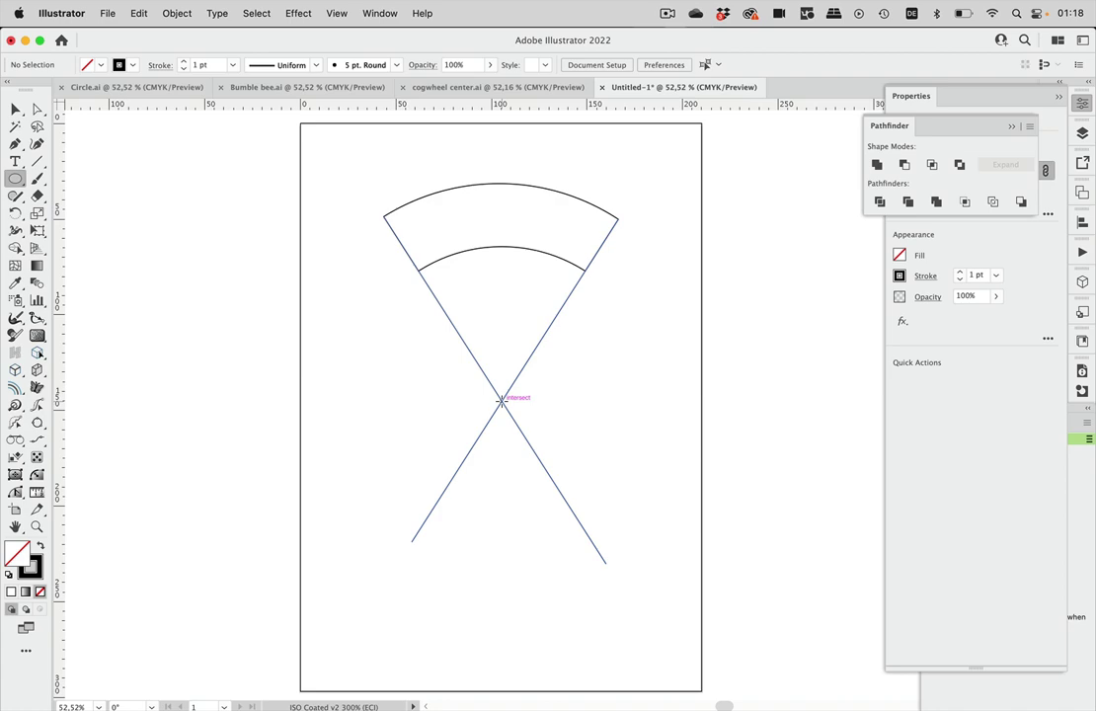
left_click_drag(502, 400, 636, 213)
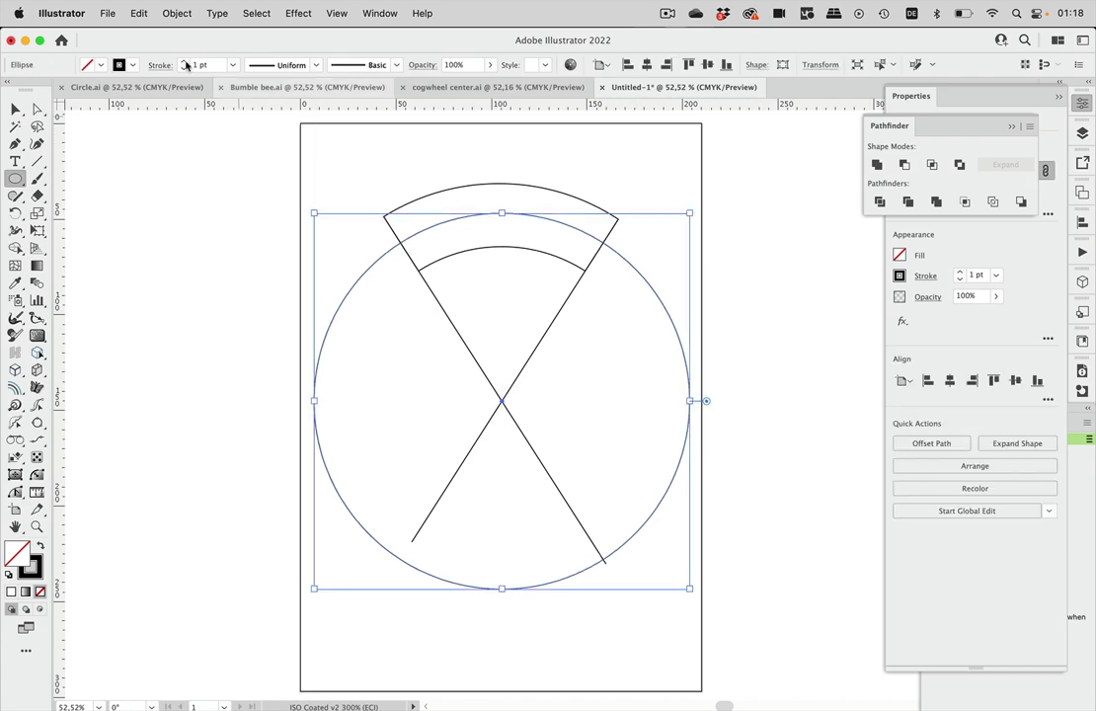
Give the circle an orange stroke with a weight of 120 pt
left_click(132, 65)
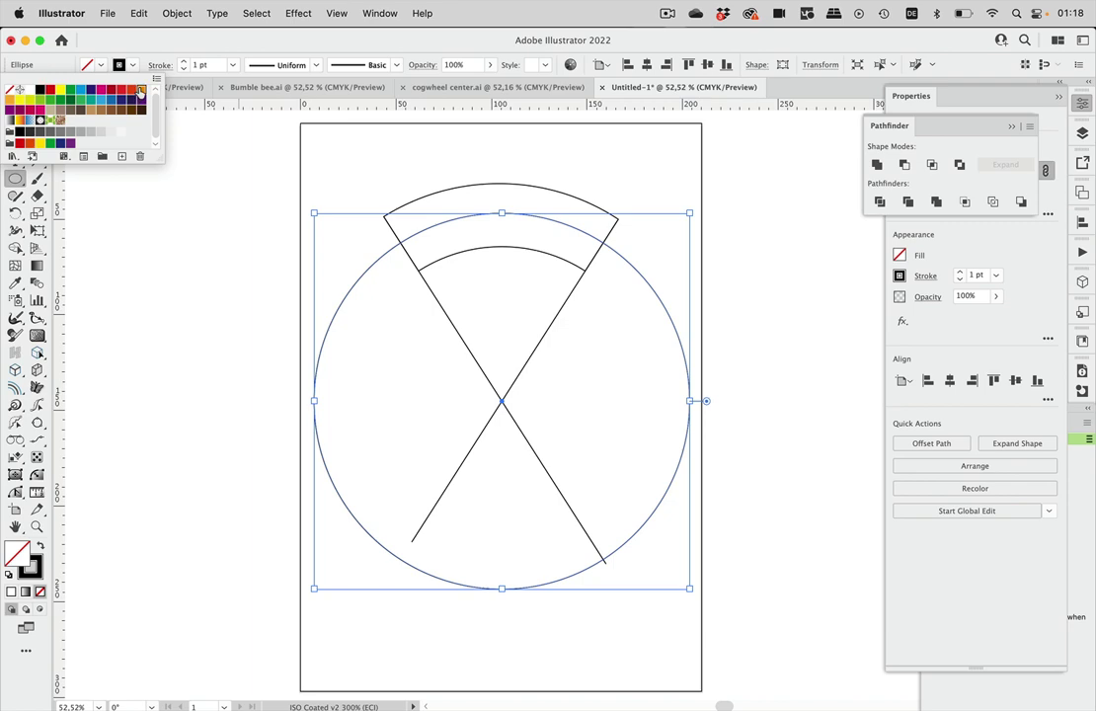
left_click(141, 89)
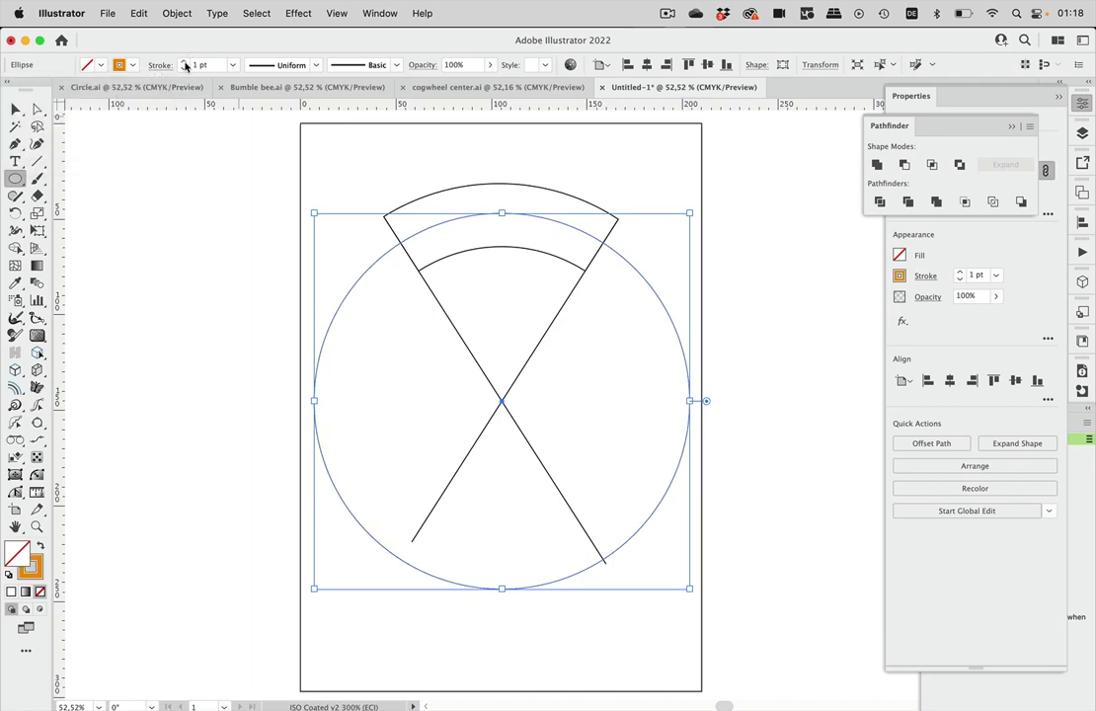
left_click(183, 62)
left_click_drag(183, 64, 183, 64)
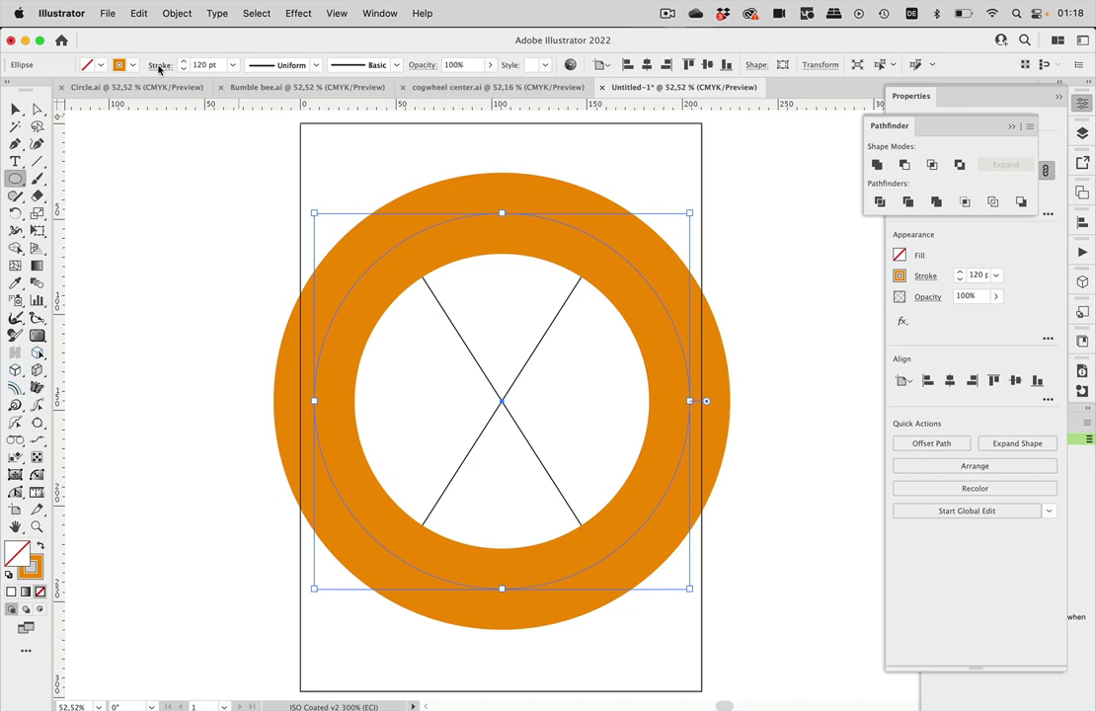
Make the circle's orange stroke a dashed line with a 12 pt dash
left_click(153, 64)
left_click(39, 164)
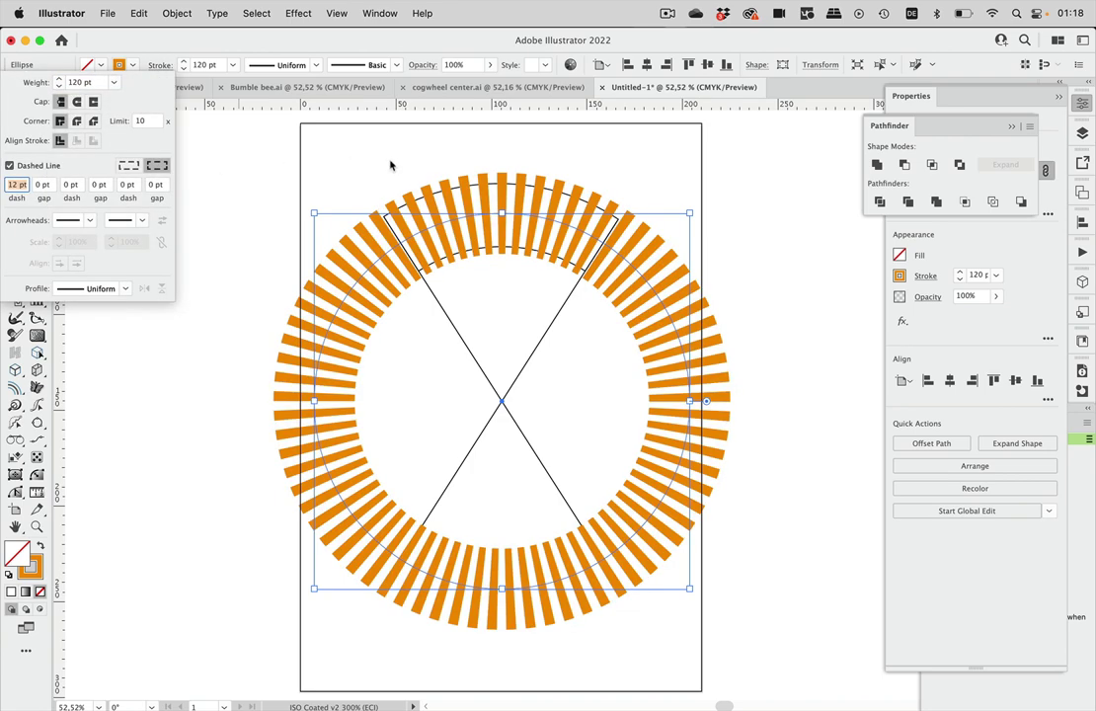
left_click(305, 151)
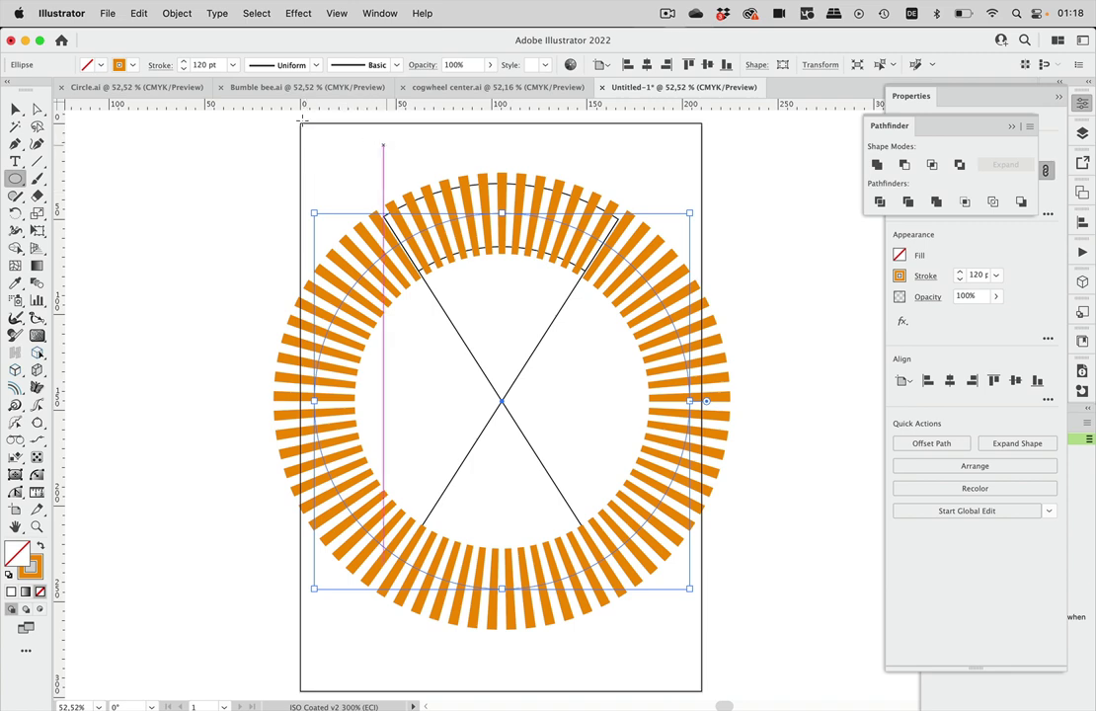
left_click(15, 110)
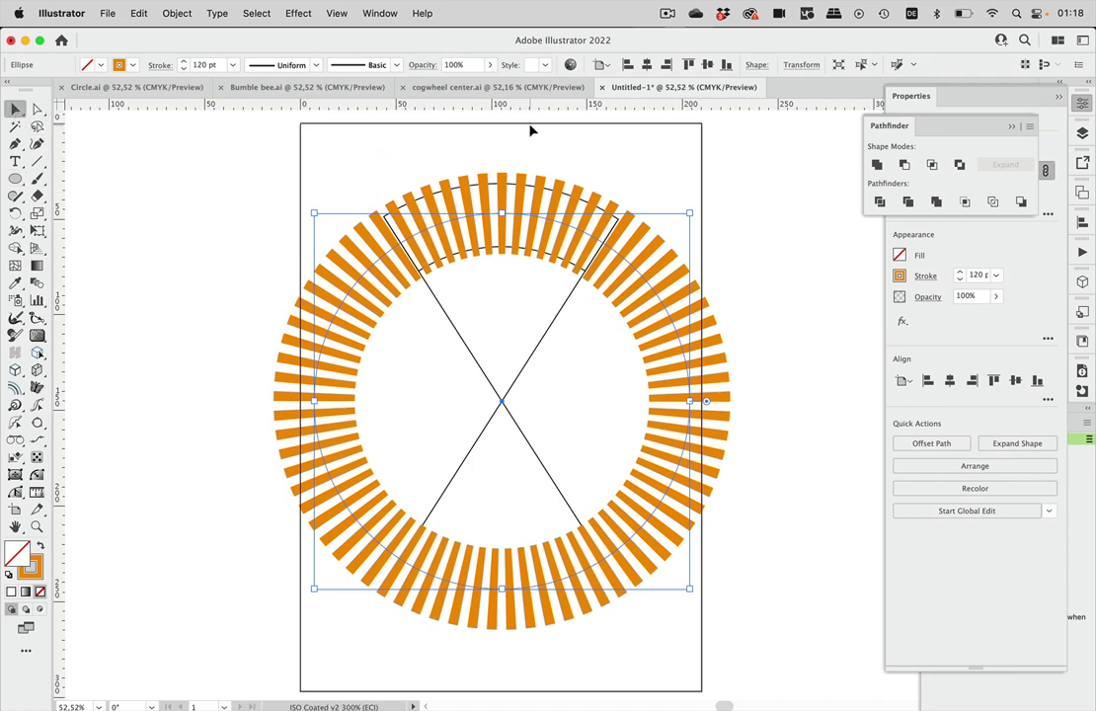
Switch to Circle.ai and use the Perpendicular Line Tool to draw three lines from the arc that cross at its centre
left_click(156, 88)
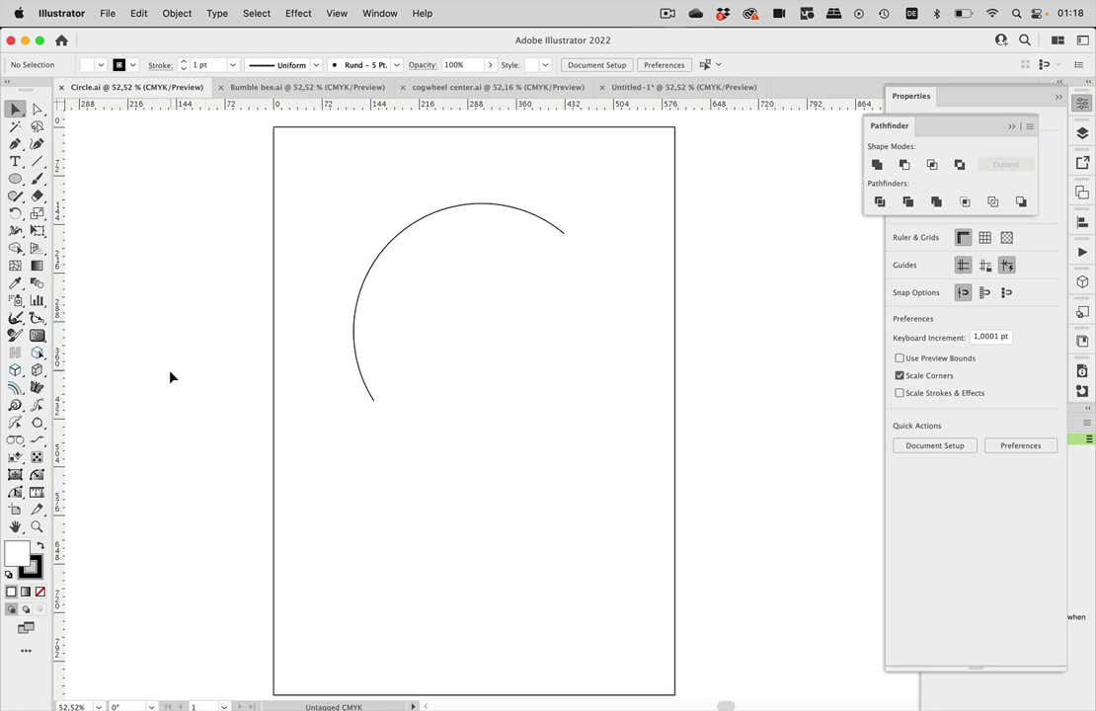
left_click(17, 442)
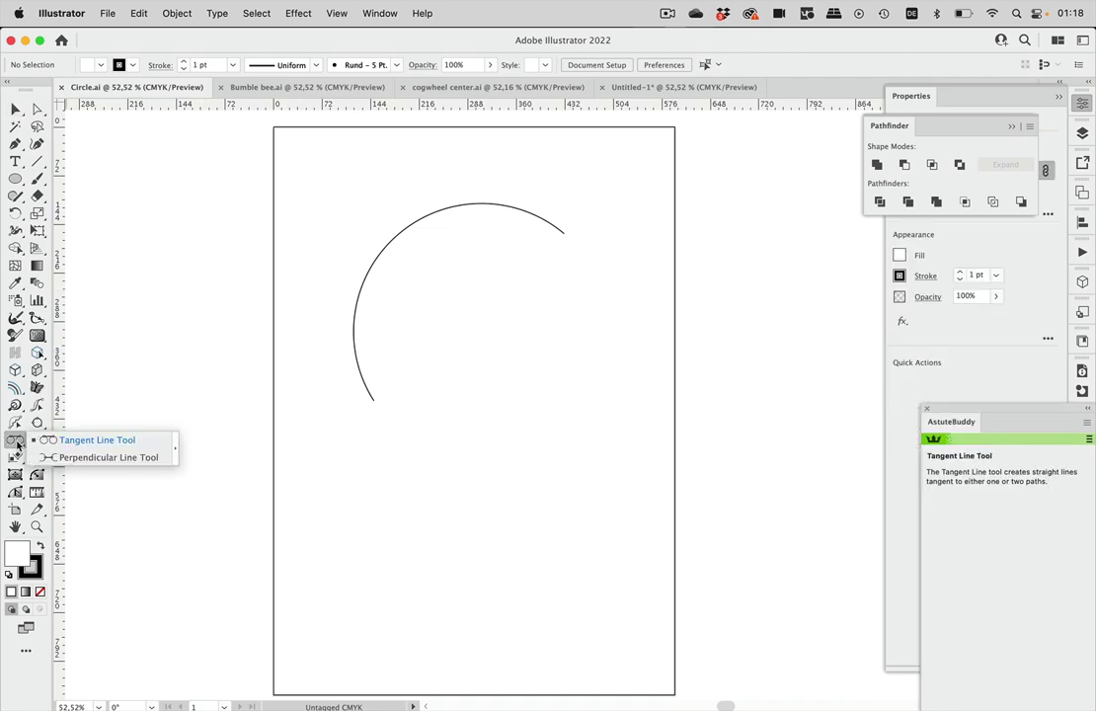
left_click(75, 458)
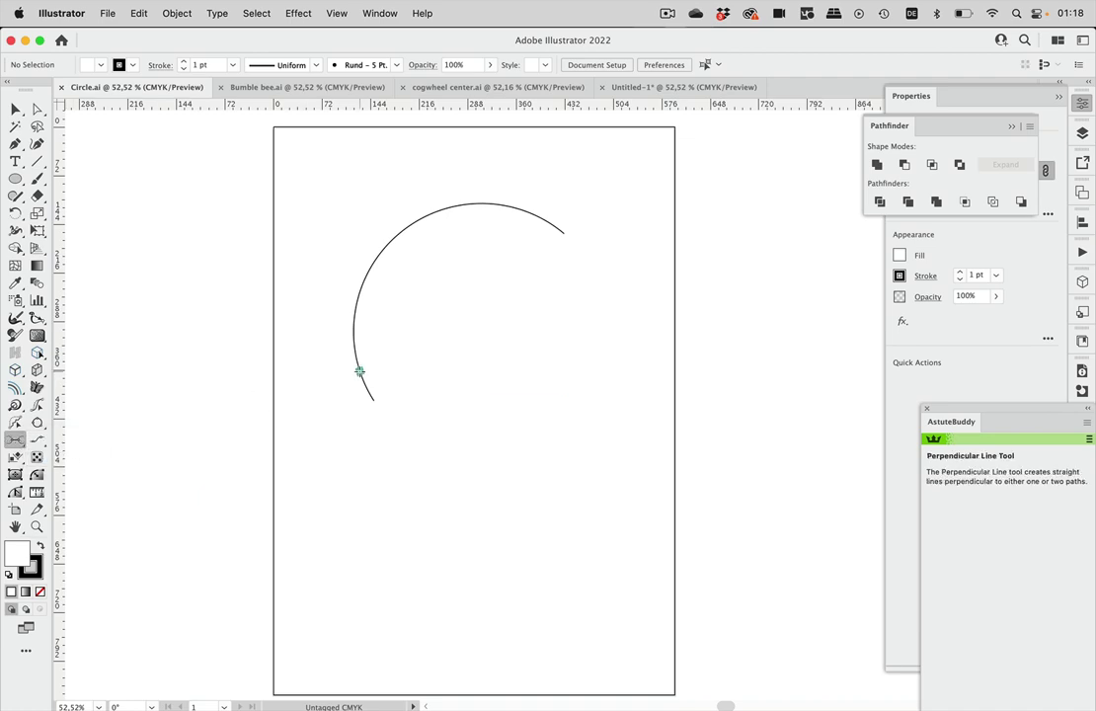
left_click_drag(358, 371, 610, 326)
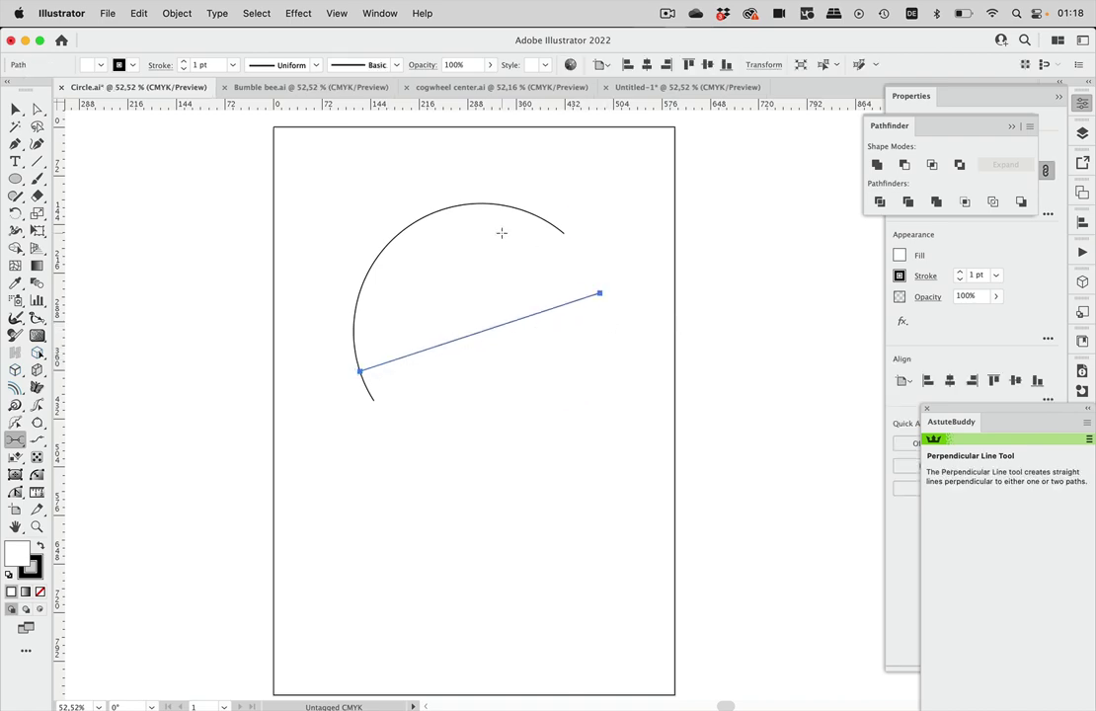
left_click_drag(438, 212, 512, 416)
left_click_drag(440, 212, 502, 336)
left_click_drag(511, 211, 461, 411)
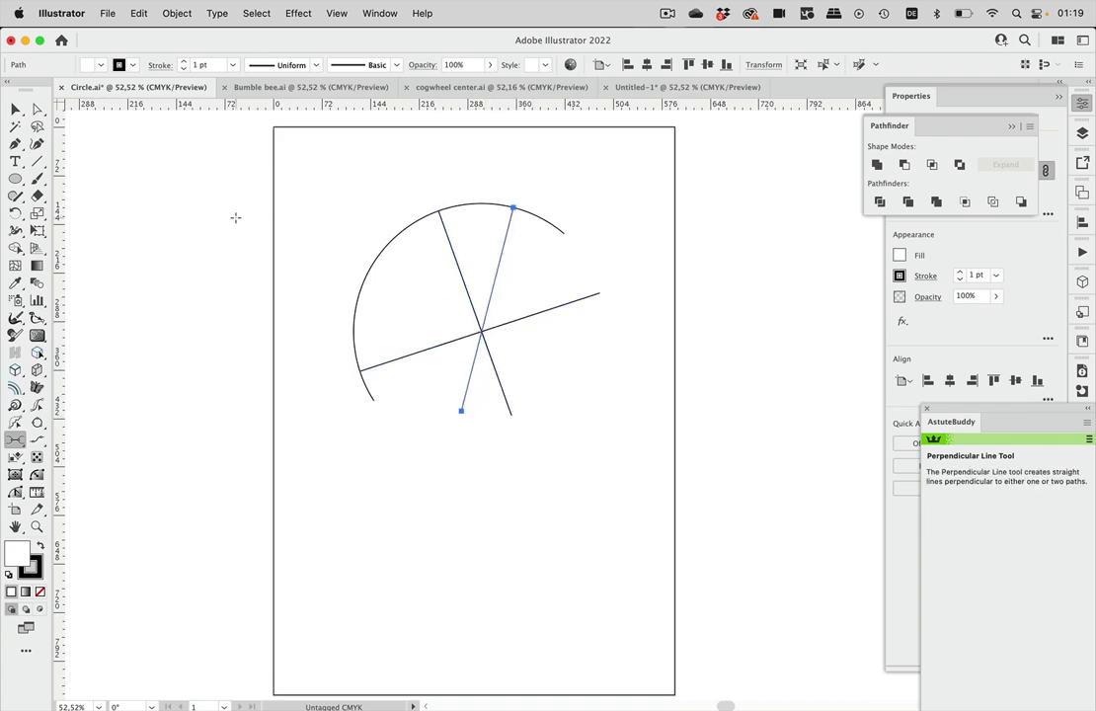
left_click(15, 107)
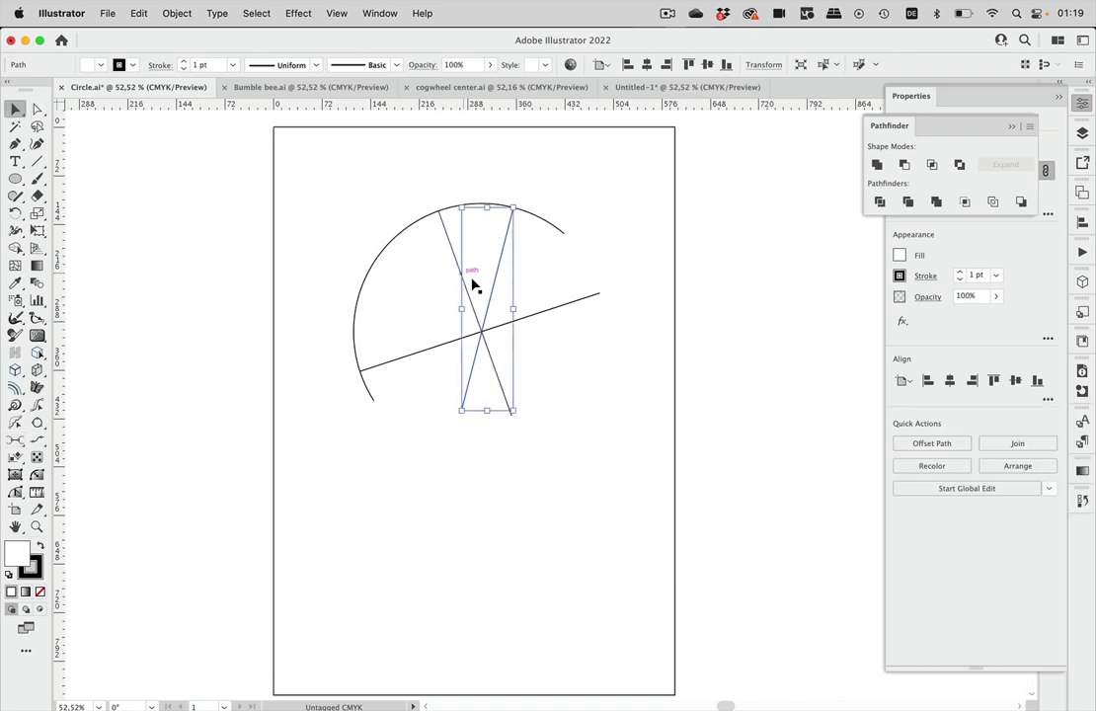
mouse_move(543, 292)
left_mouse_down()
mouse_move(435, 447)
mouse_move(434, 386)
left_mouse_up()
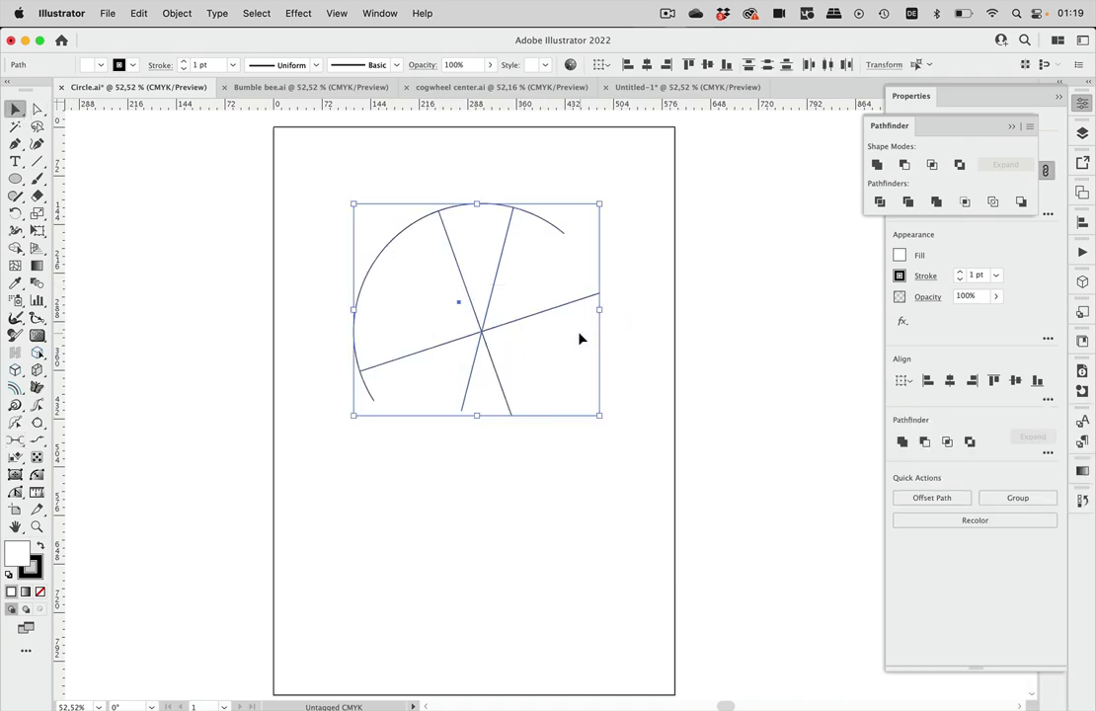
key("Delete")
key("cmd+z")
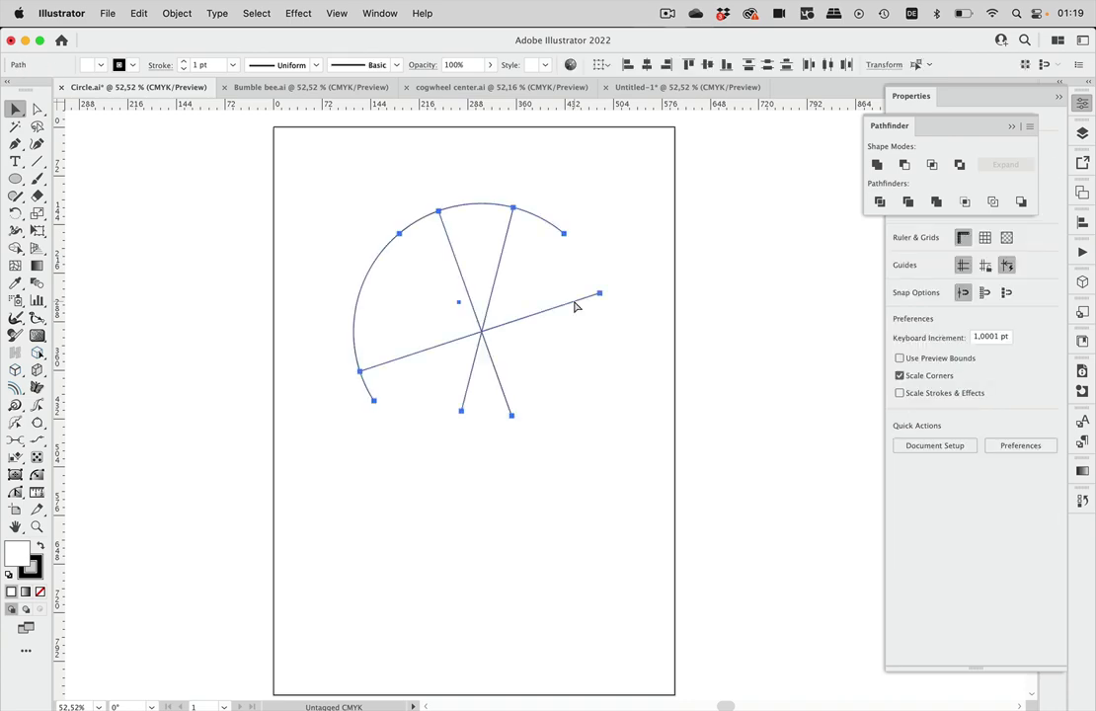
Delete the three straight lines drawn perpendicular to the arc
left_click(570, 314)
left_click(570, 313)
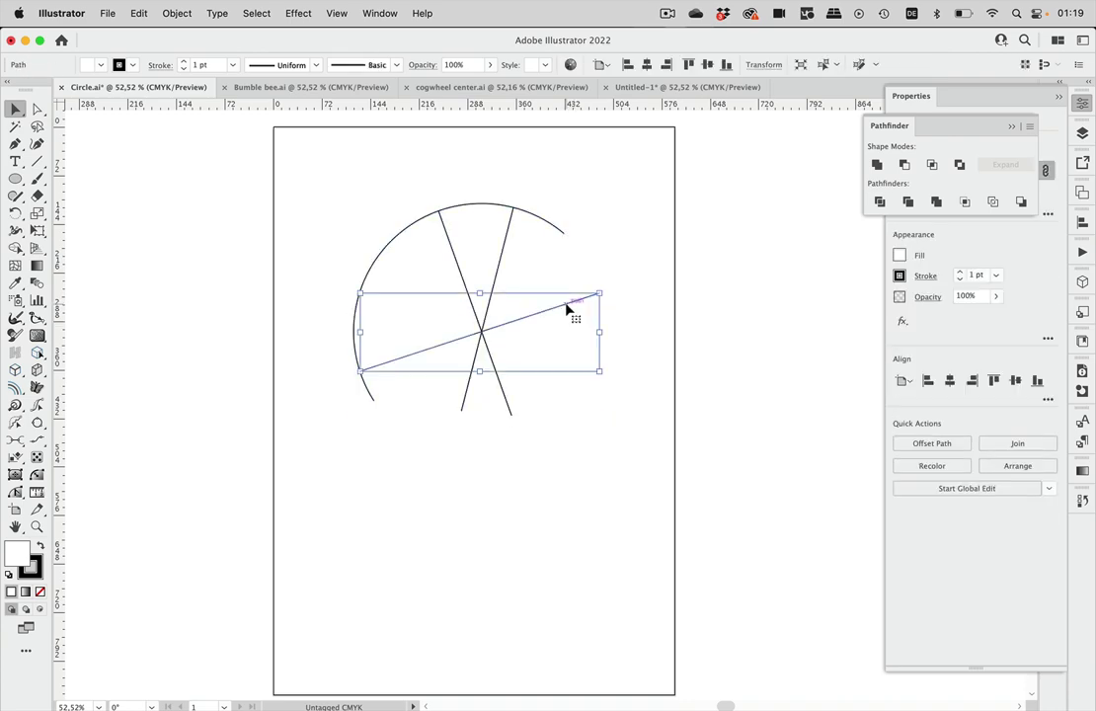
key("Delete")
left_click_drag(481, 372, 465, 374)
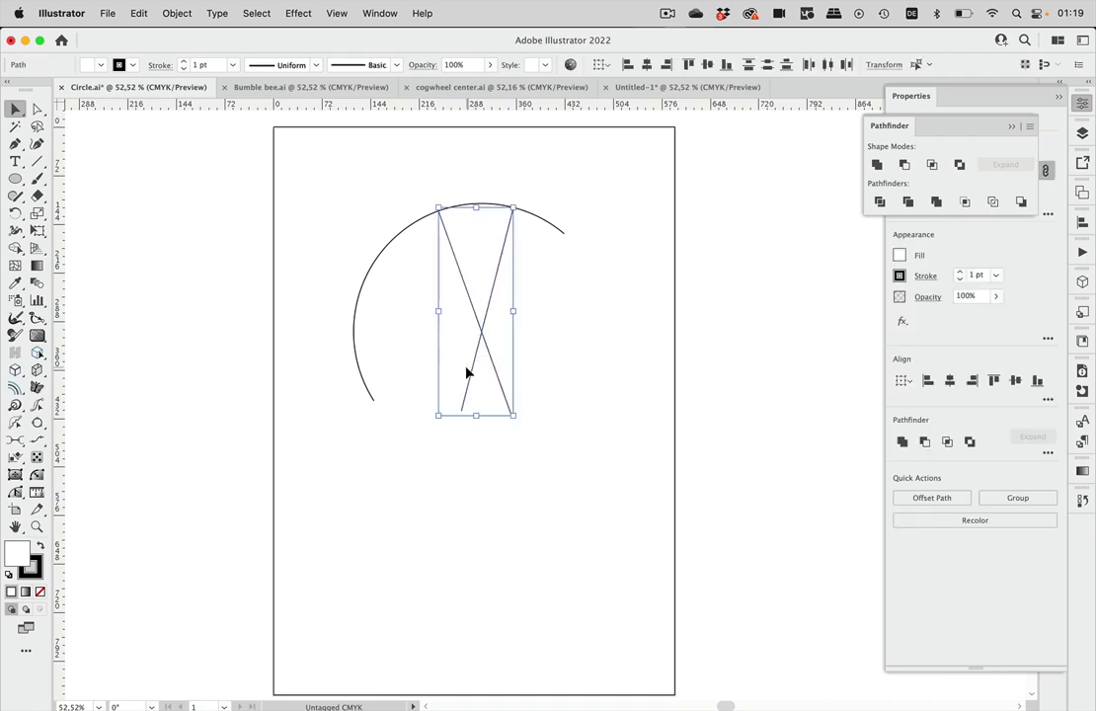
key("Delete")
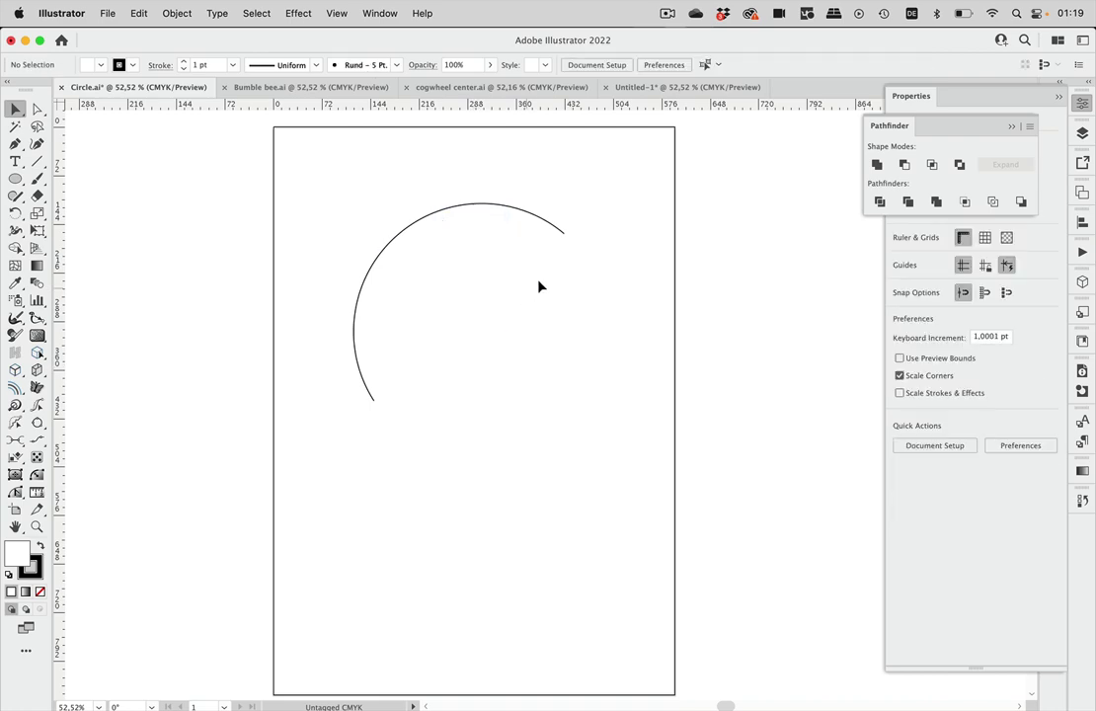
scroll(466, 252, "up", 3)
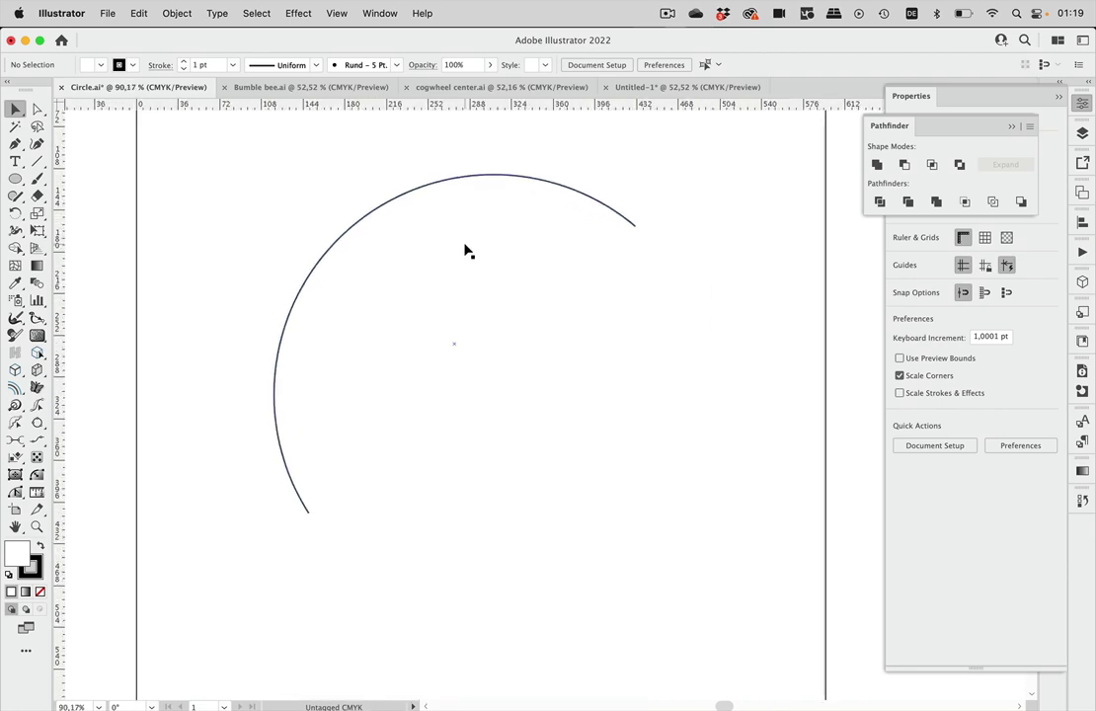
scroll(466, 246, "up", 2)
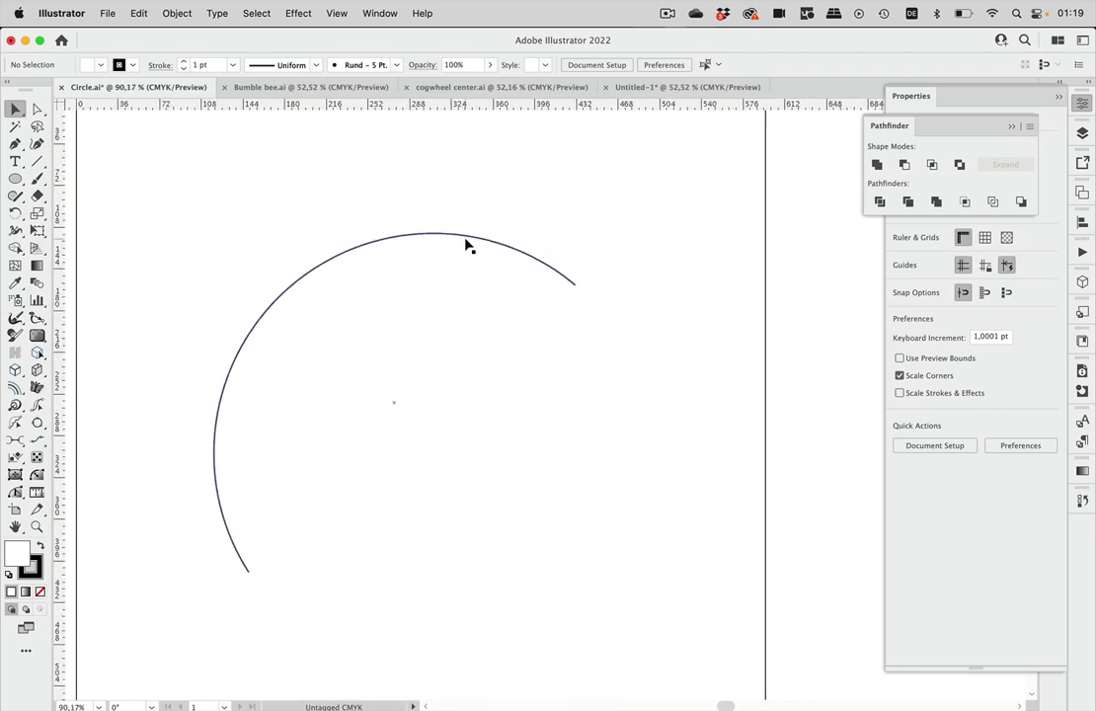
Draw two straight chords across the arc, one spanning its upper part and one spanning its upper-left side
left_click(38, 163)
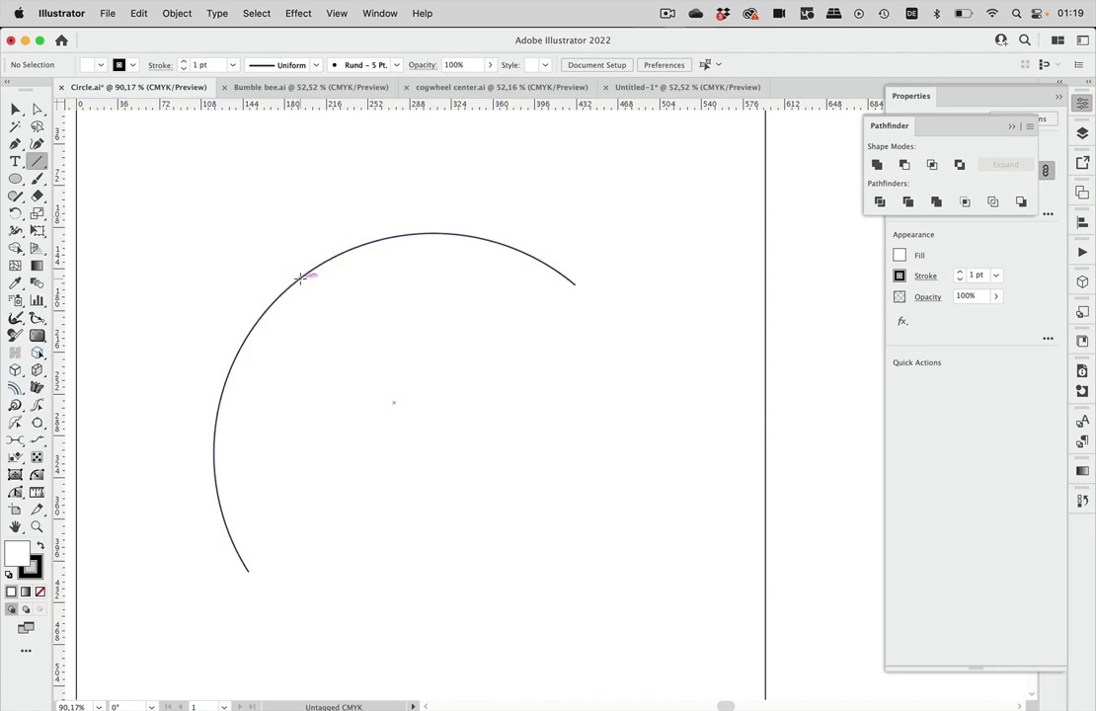
left_click_drag(300, 279, 544, 264)
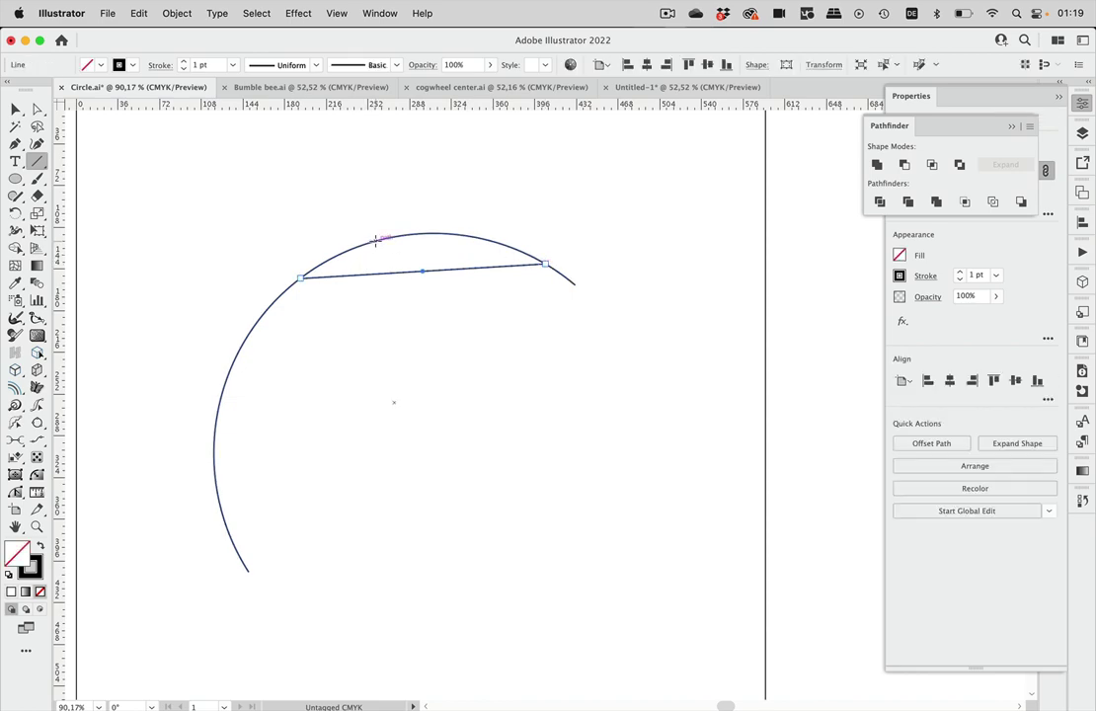
left_click_drag(377, 239, 215, 462)
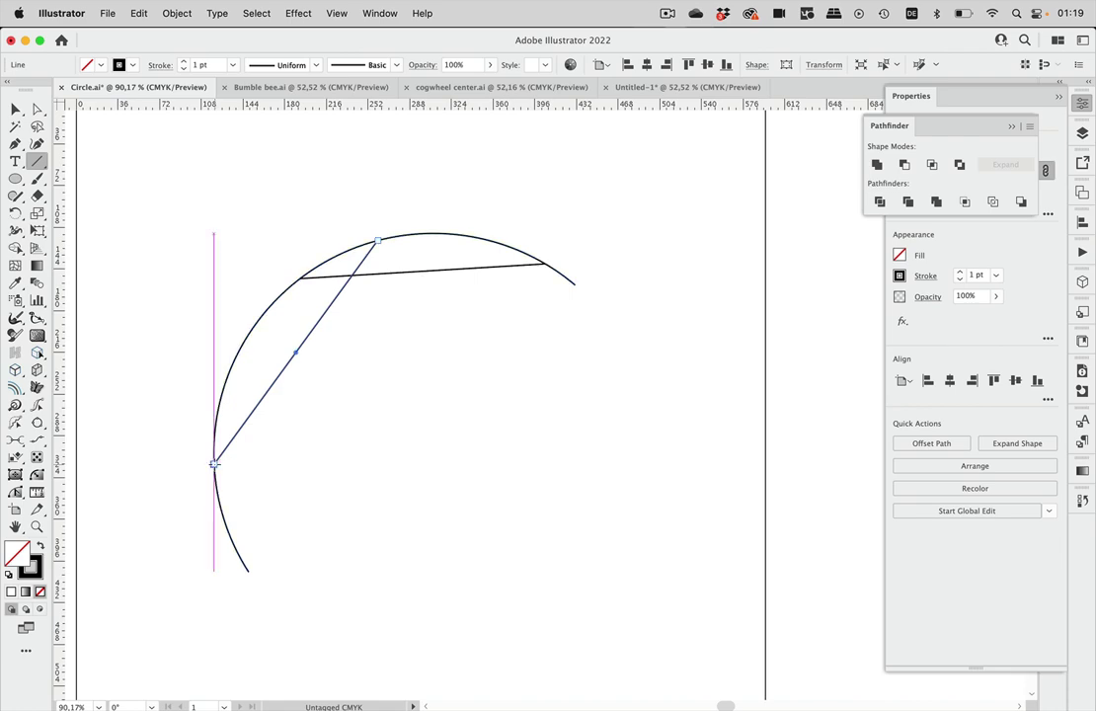
Add a copy of each chord rotated perpendicular to it about its midpoint, keeping the original chords
left_click(15, 109)
left_click(279, 242)
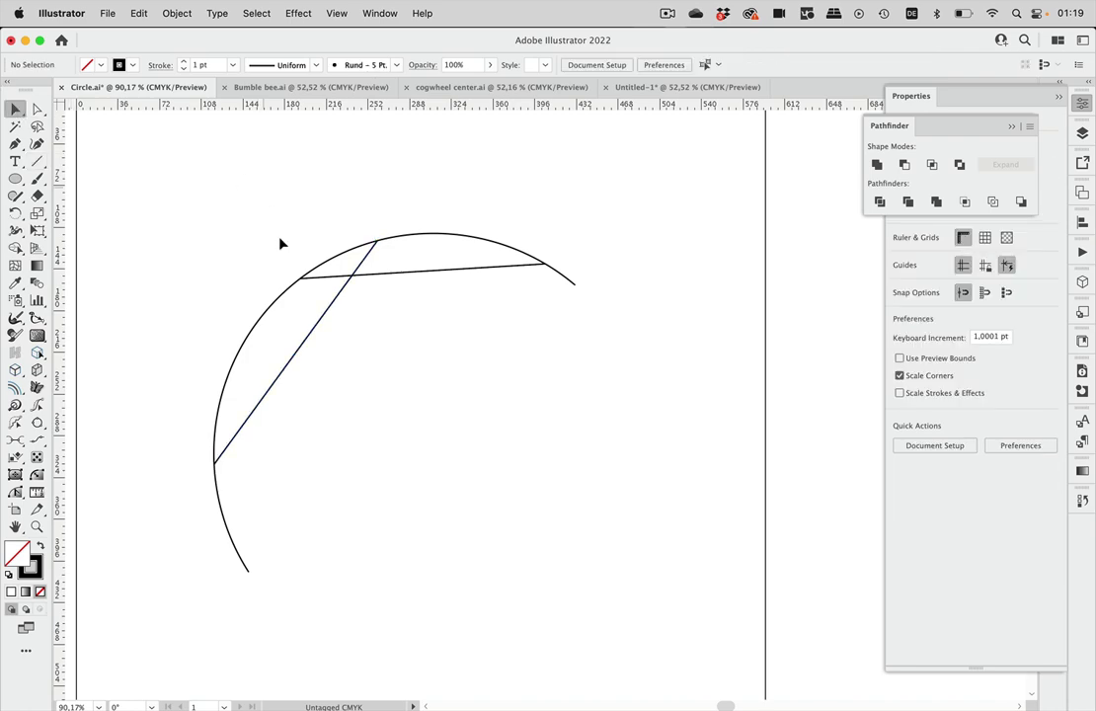
left_click(303, 348)
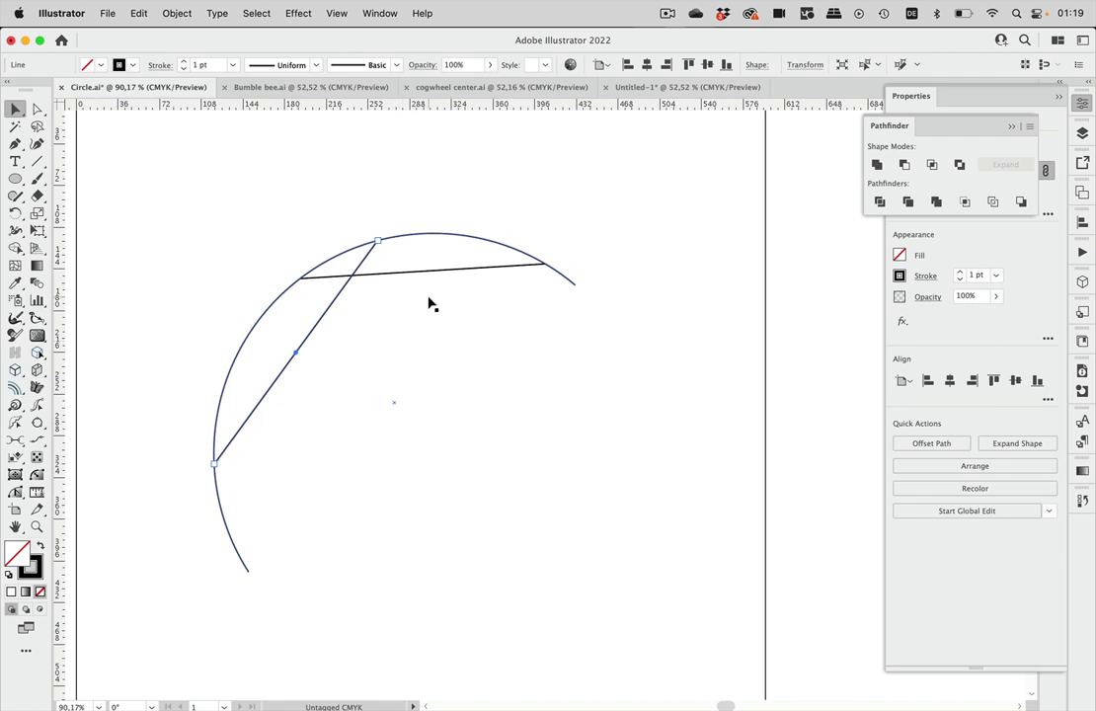
left_click_drag(379, 235, 208, 275)
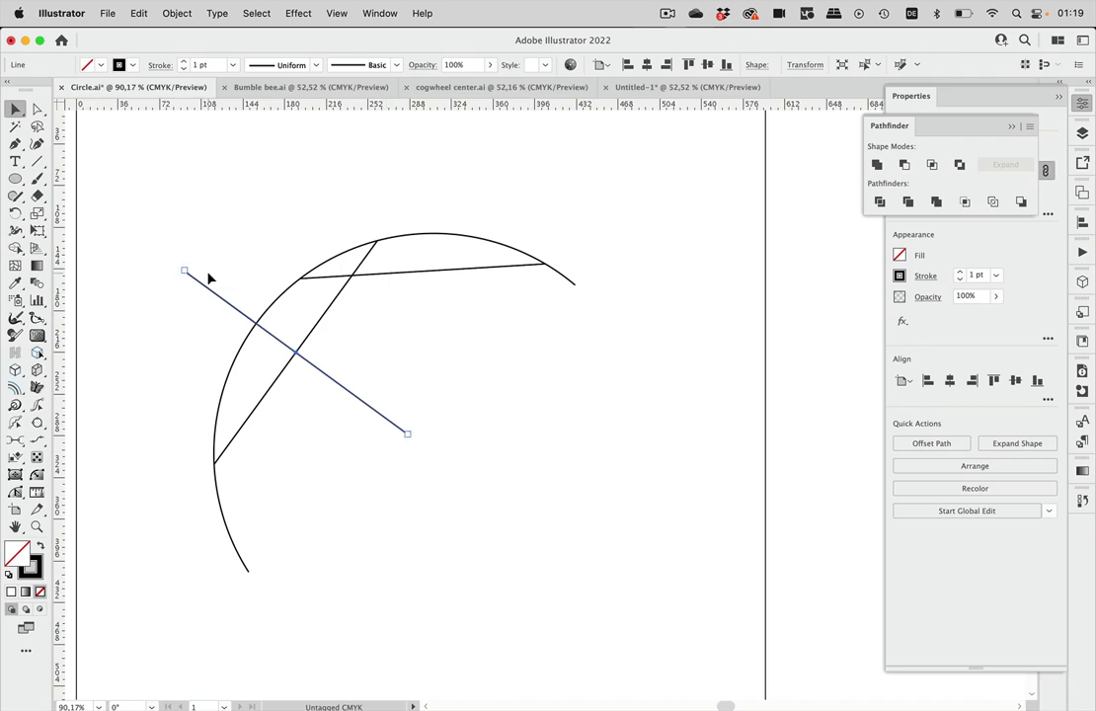
left_click(514, 272)
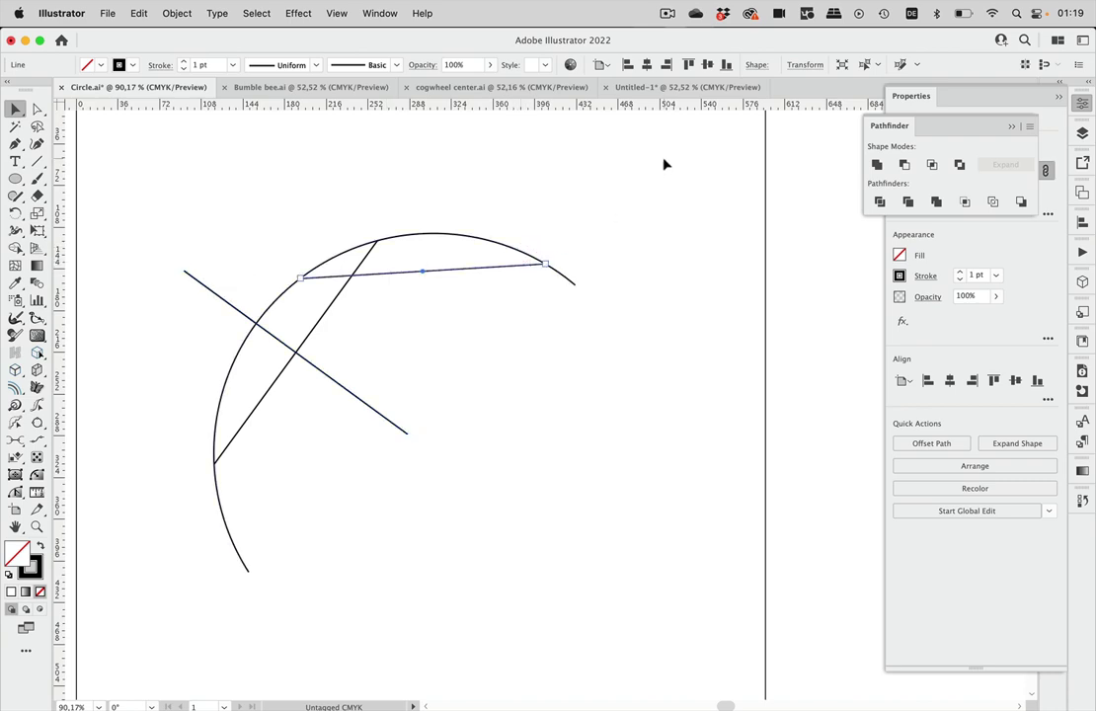
key("a")
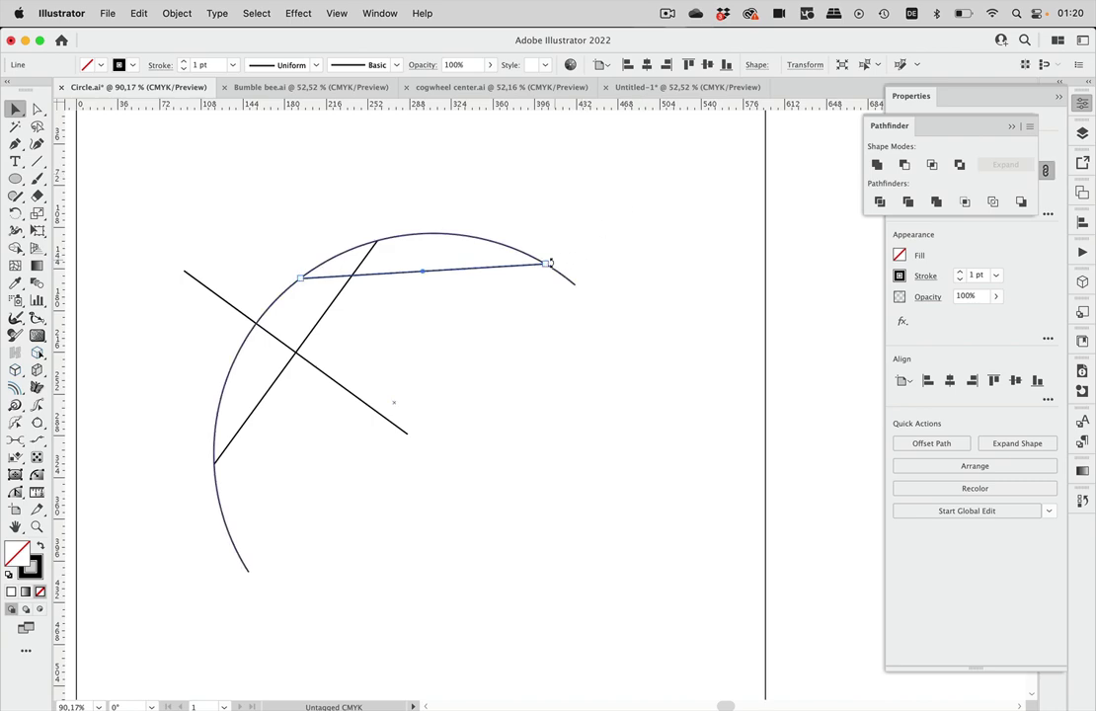
left_click_drag(548, 259, 429, 543)
key("super+z")
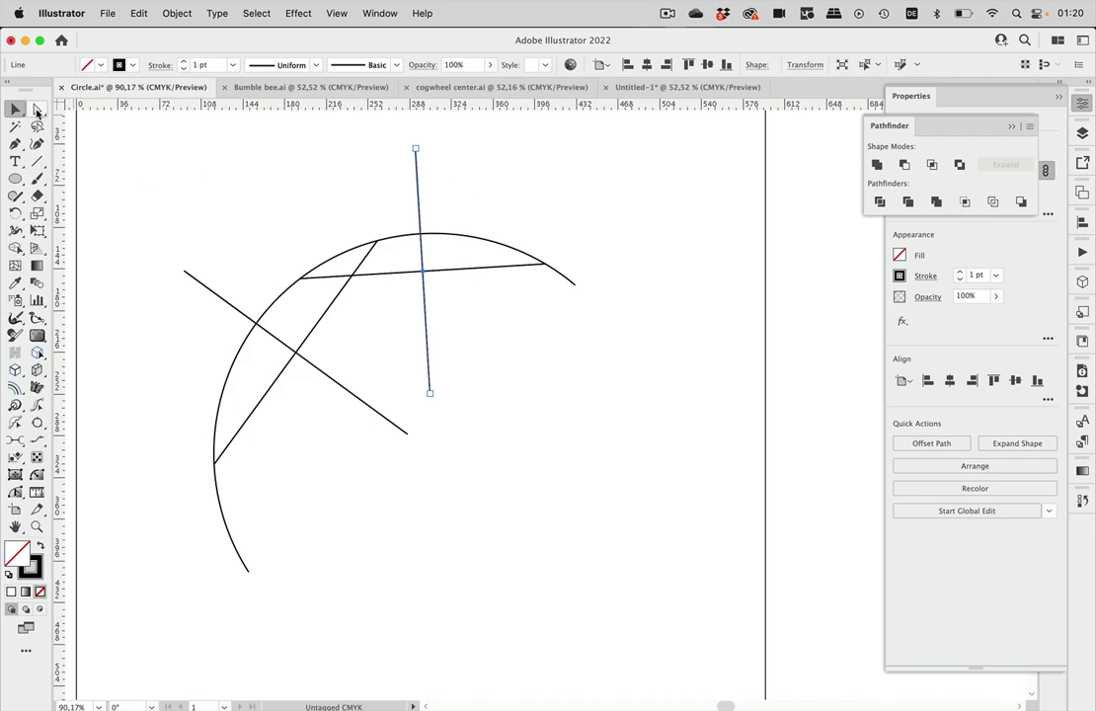
Extend the inner ends of both perpendicular lines along their own directions until the lines cross at the arc's centre
left_click(36, 111)
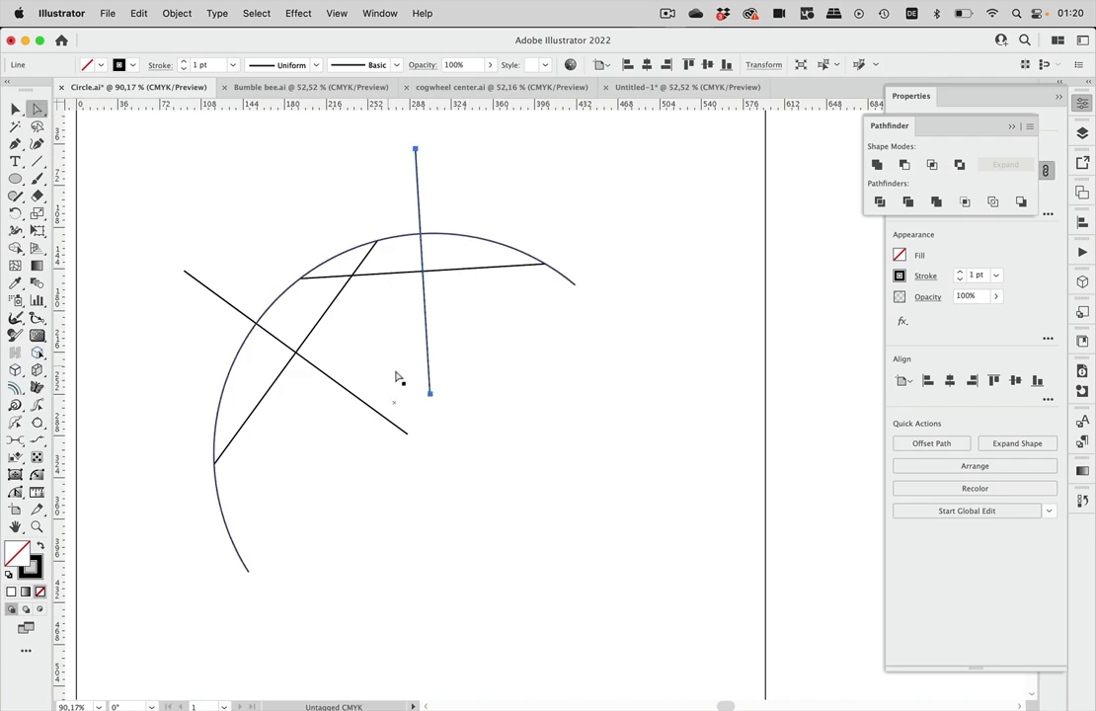
left_click(429, 394)
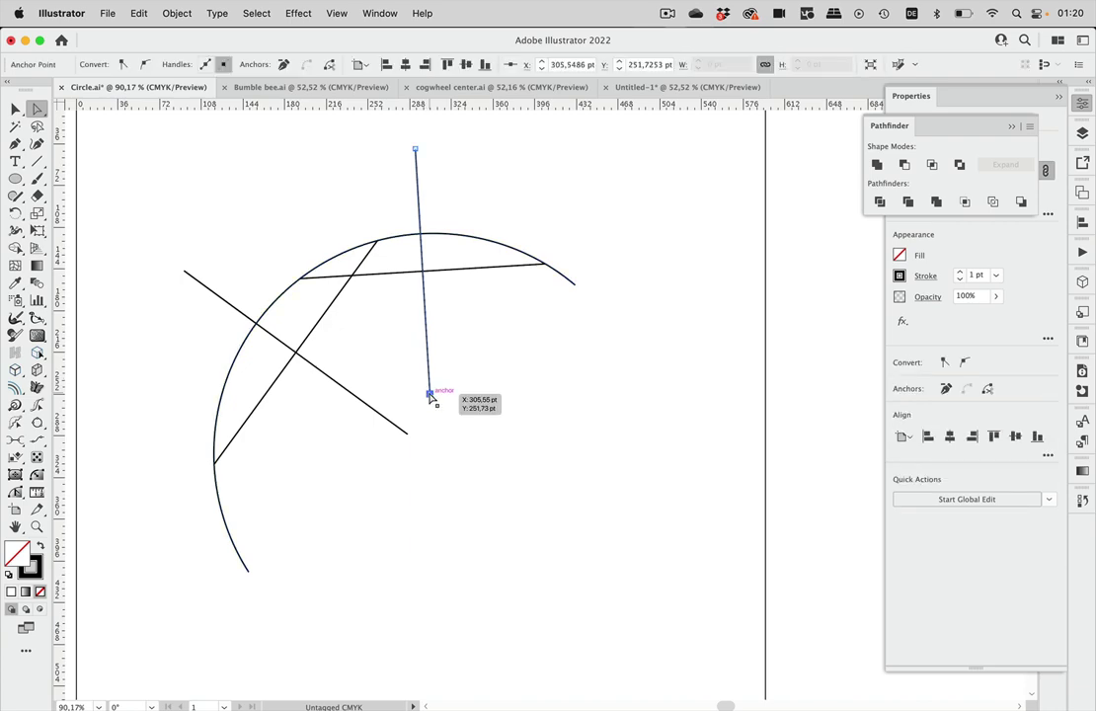
left_click_drag(432, 397, 443, 610)
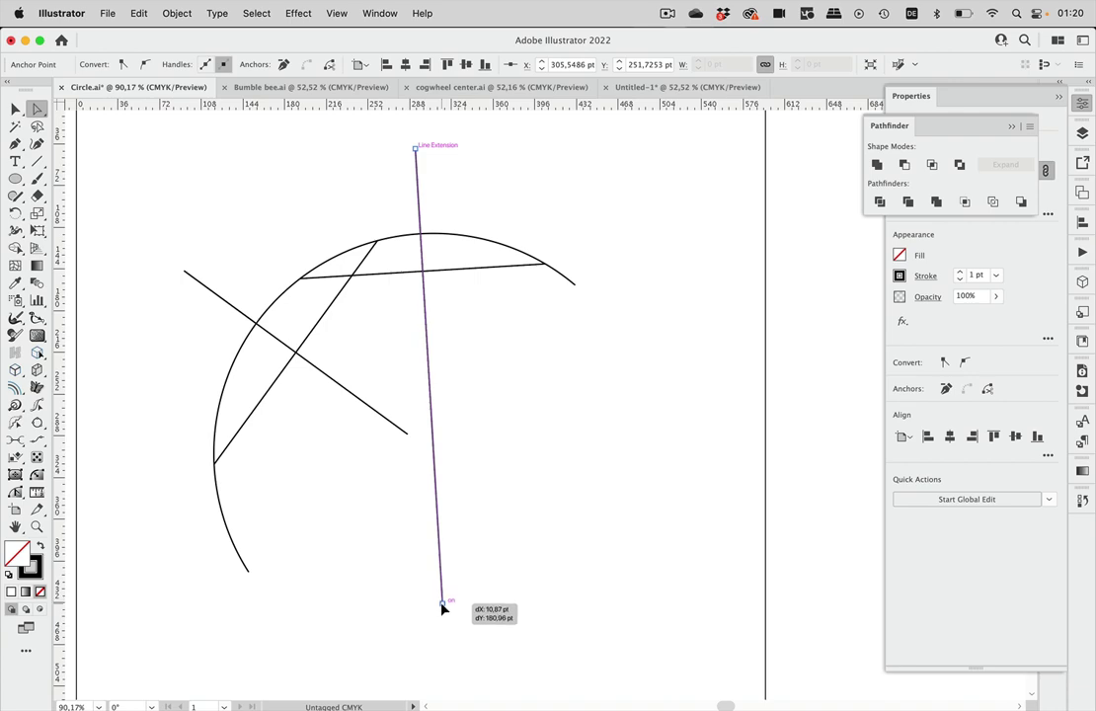
left_click_drag(442, 610, 442, 607)
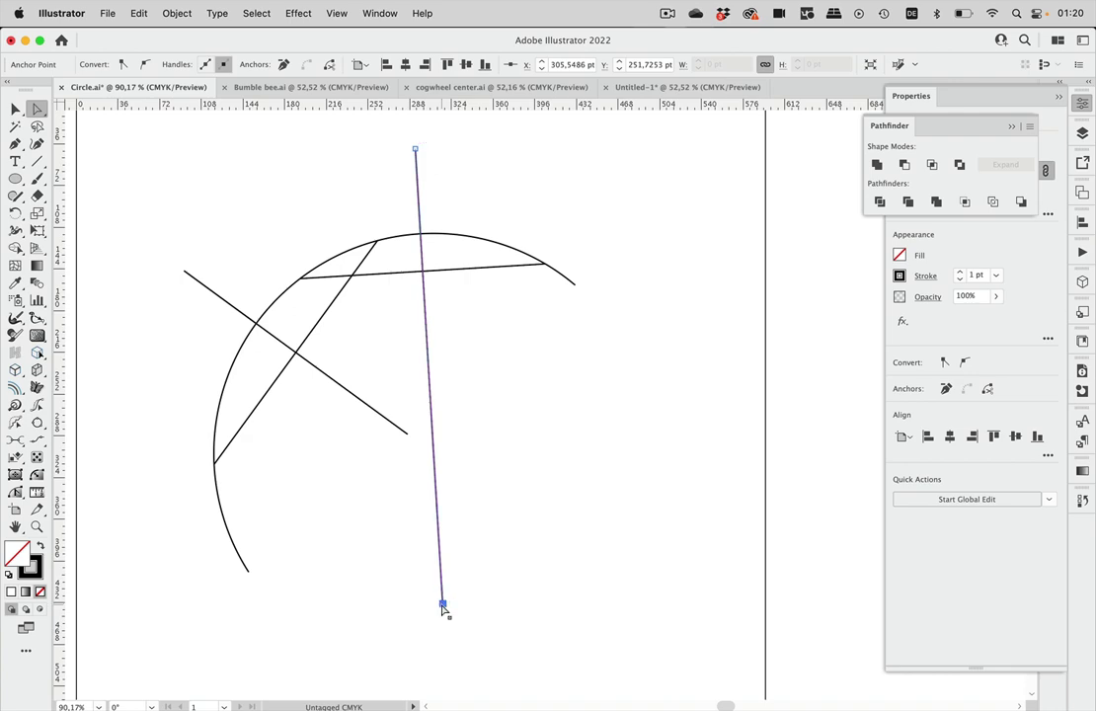
left_click(408, 436)
left_click_drag(408, 436, 530, 523)
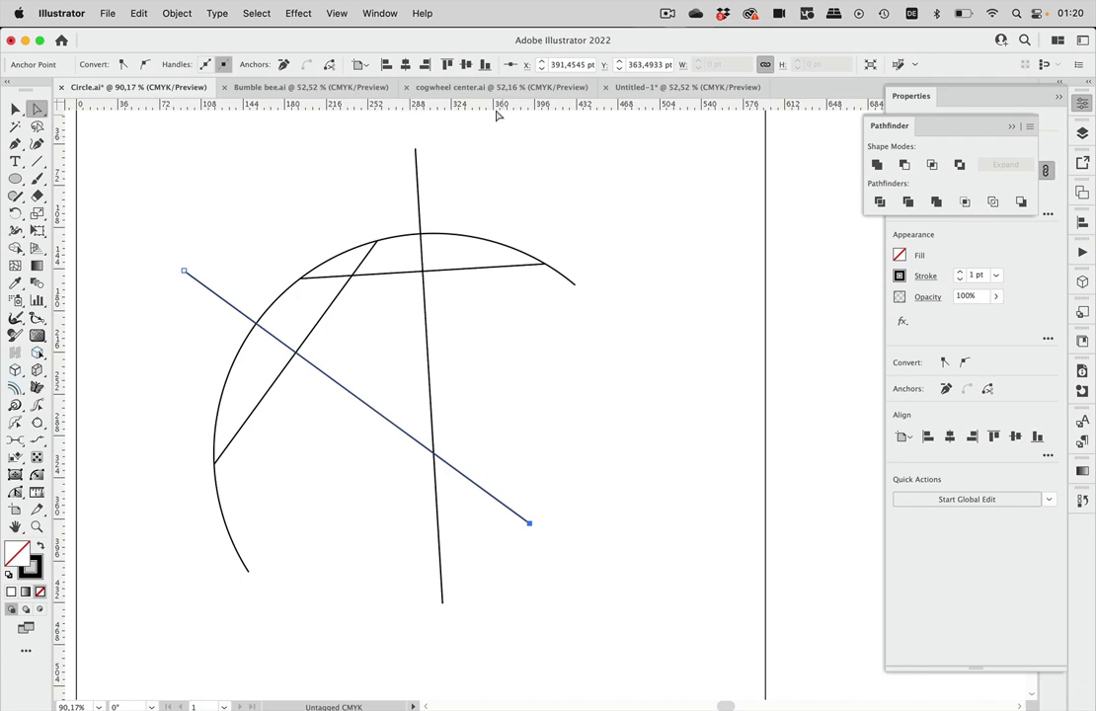
Switch to cogwheel center.ai and examine the teeth of the partial cogwheel image up close
left_click(427, 88)
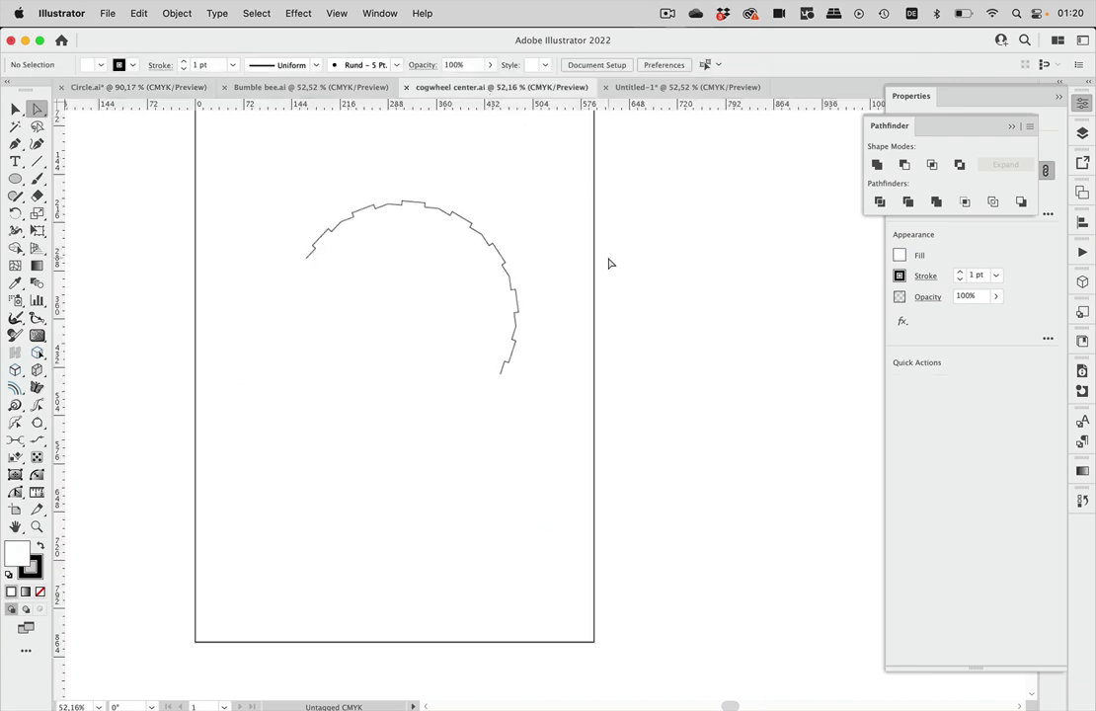
left_click(480, 264)
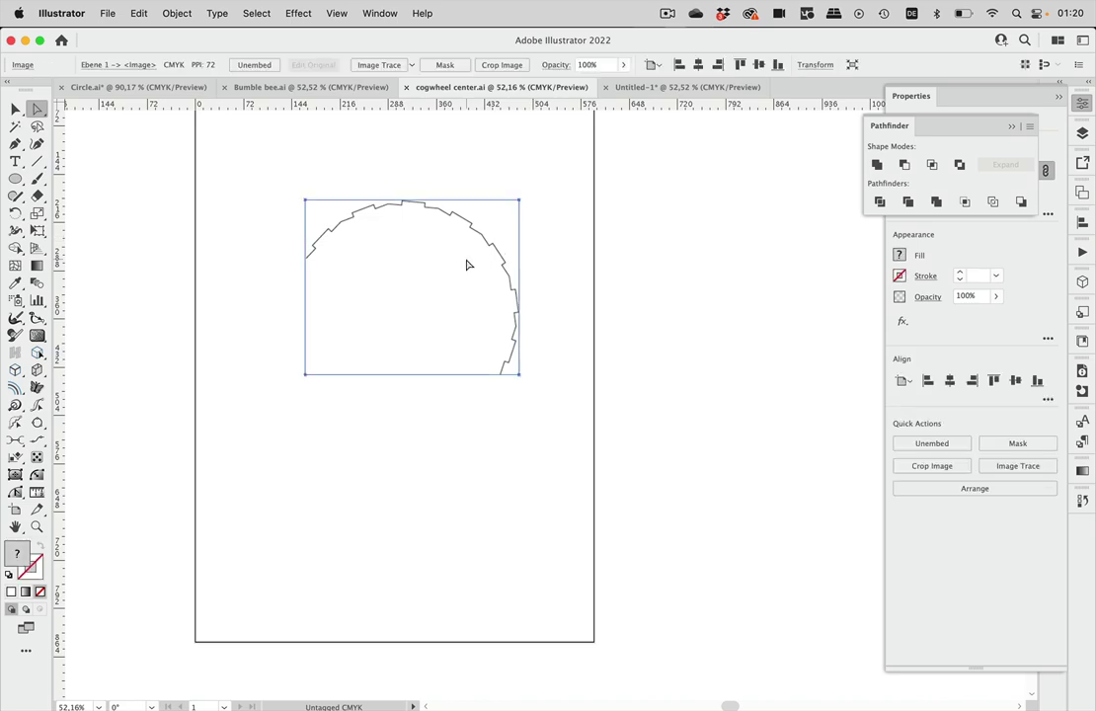
scroll(468, 265, "up", 1)
scroll(471, 261, "up", 5)
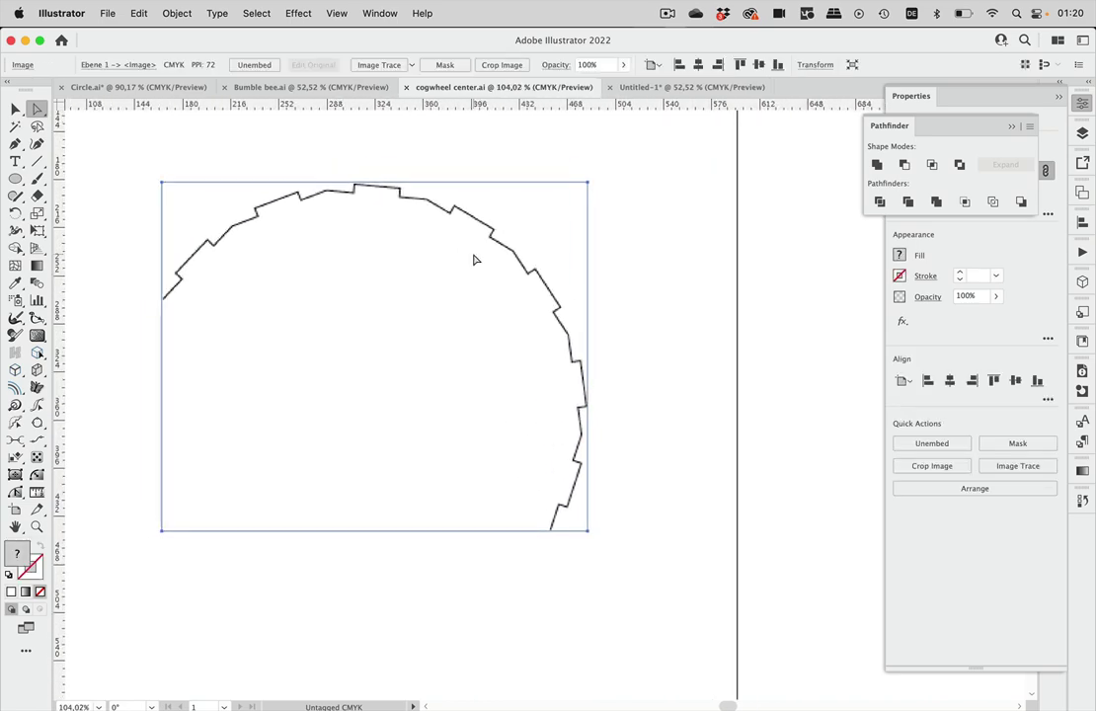
scroll(473, 259, "up", 2)
scroll(473, 259, "up", 1)
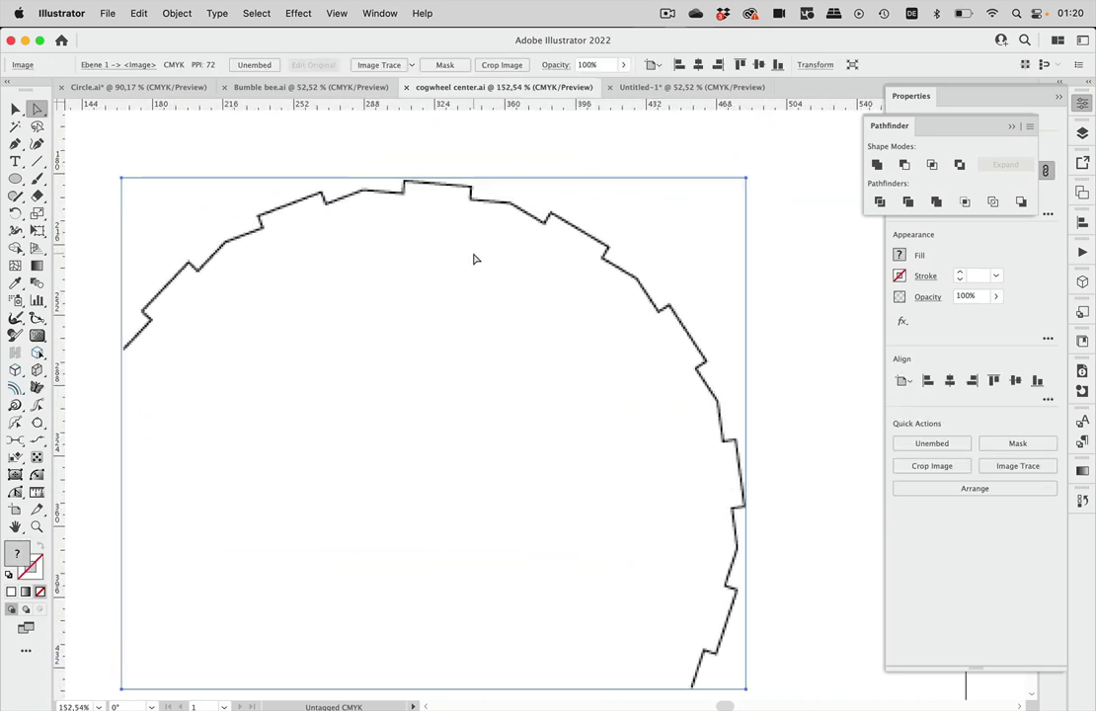
scroll(283, 305, "down", 2)
scroll(283, 304, "left", 2)
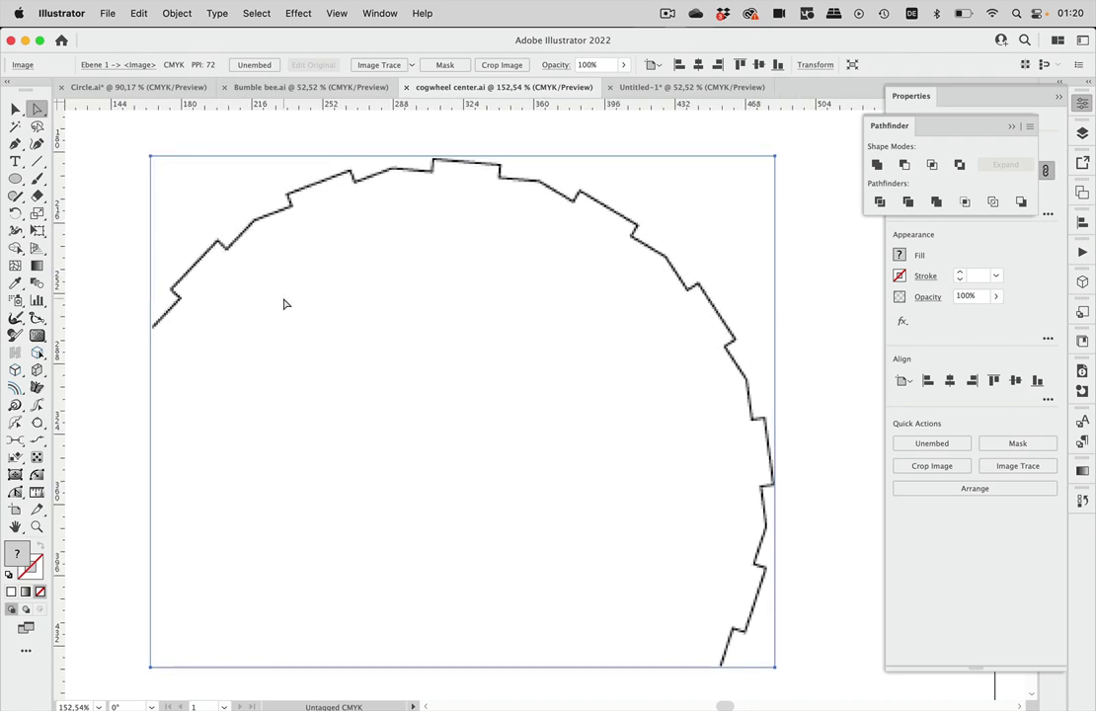
scroll(284, 305, "down", 4)
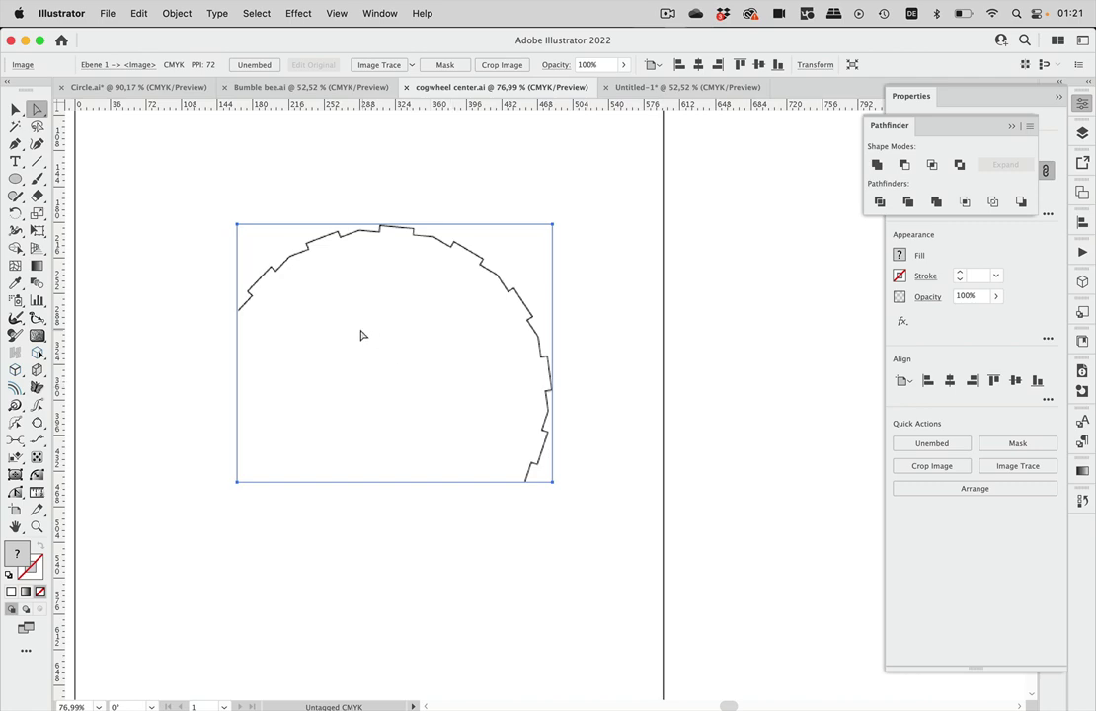
Draw a straight line about 75 pt long at about 46° along the base of the cogwheel's lower-left tooth
left_click(36, 161)
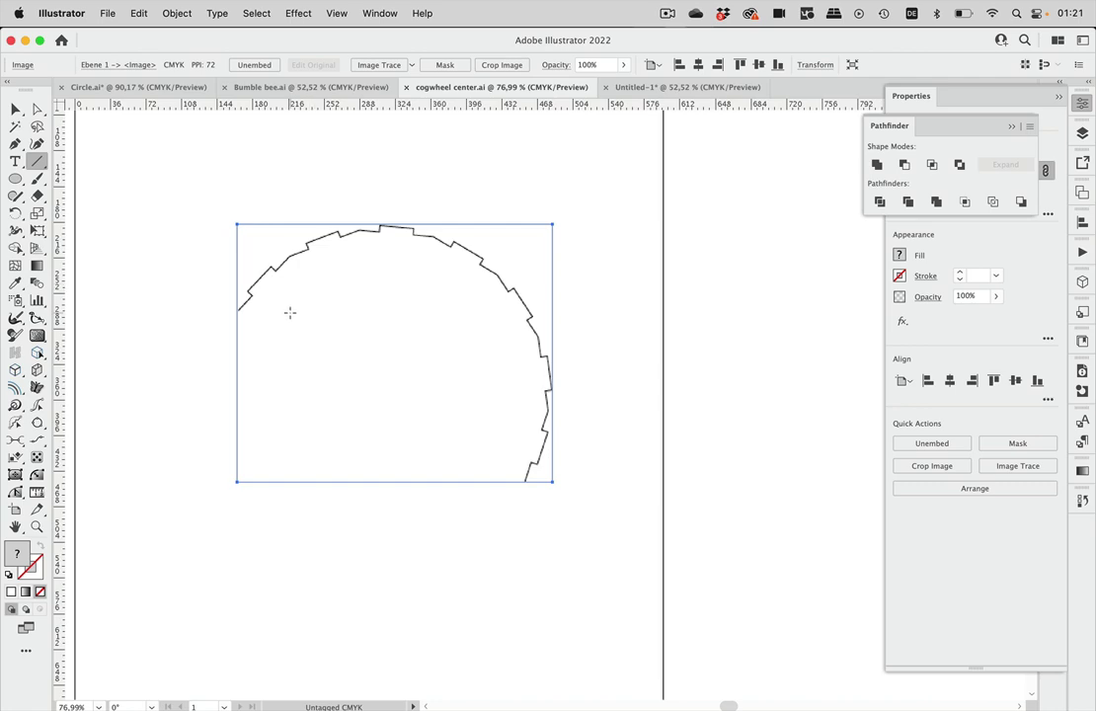
scroll(291, 313, "up", 5)
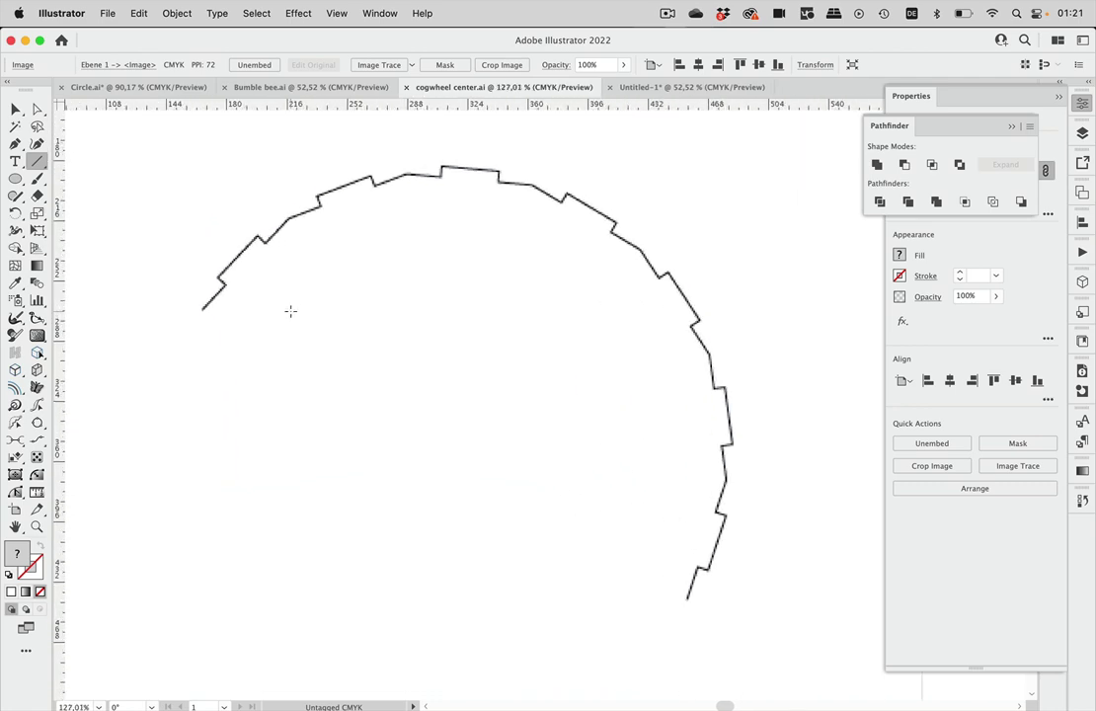
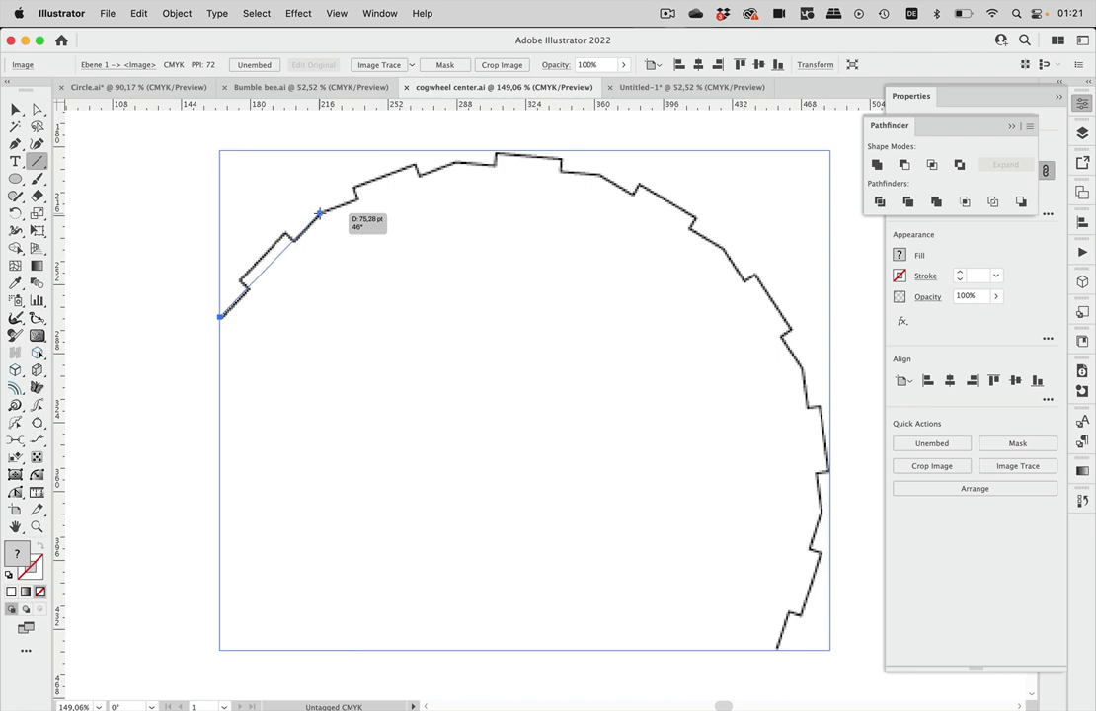
scroll(298, 304, "up", 3)
scroll(298, 304, "up", 2)
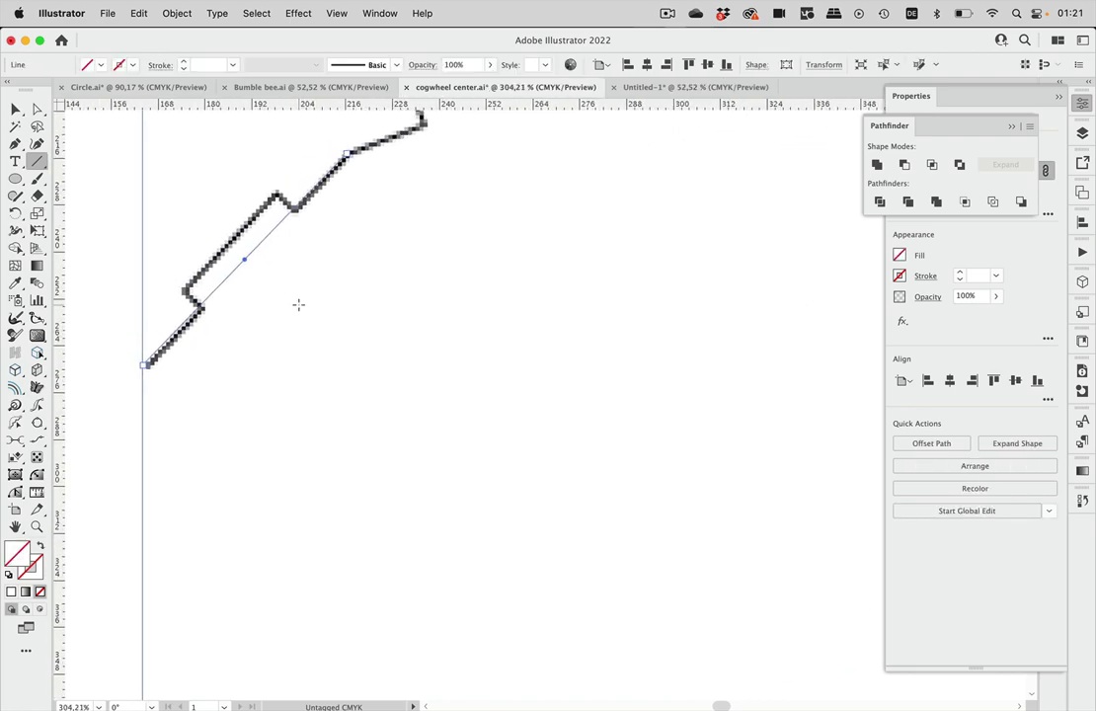
Give the line a red stroke and align its two end points precisely with the cogwheel outline at the tooth's base
left_click(37, 108)
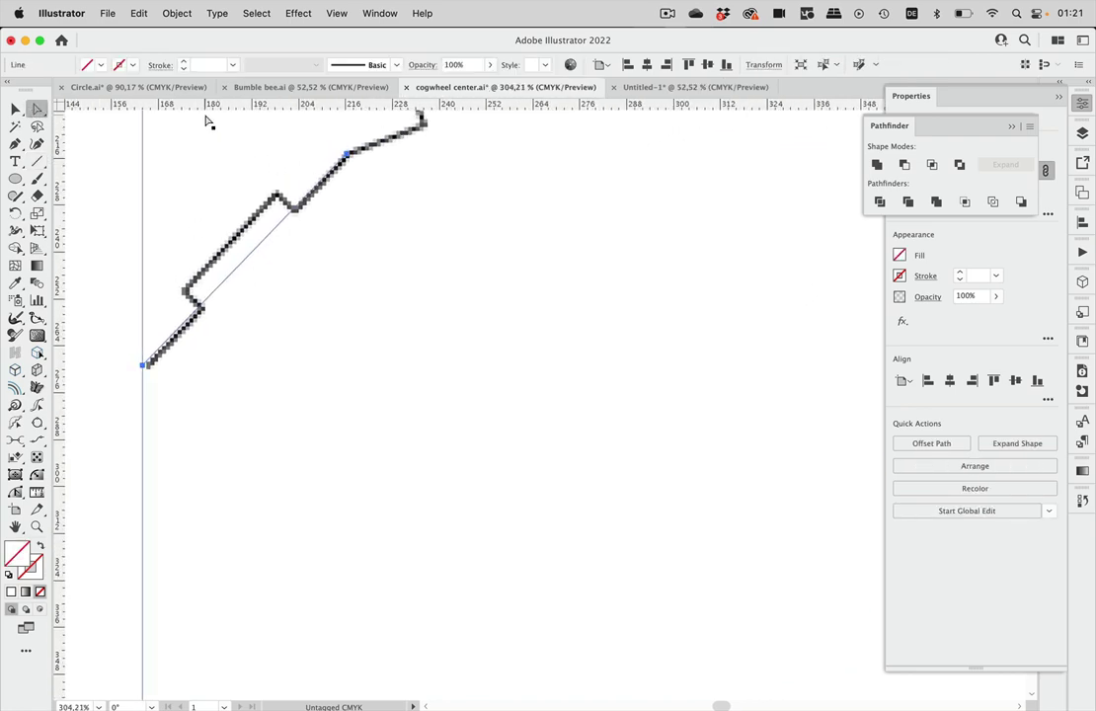
left_click(114, 62)
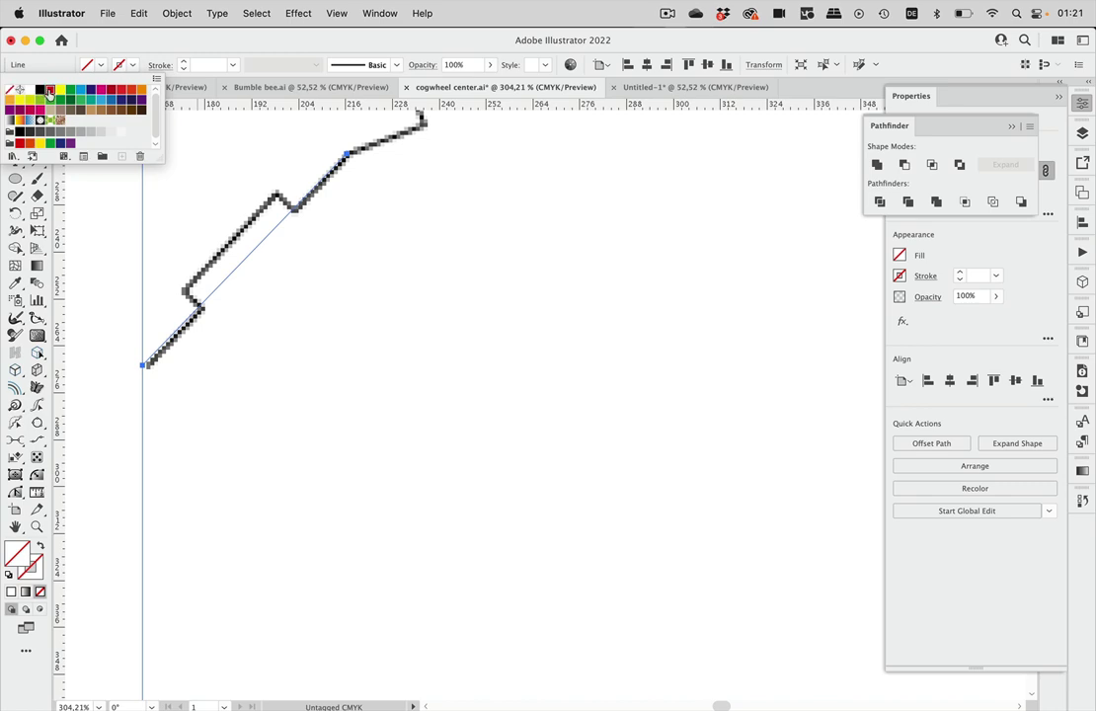
left_click(49, 90)
mouse_move(348, 156)
left_mouse_down()
mouse_move(353, 186)
mouse_move(349, 154)
left_mouse_up()
left_click_drag(148, 391, 149, 367)
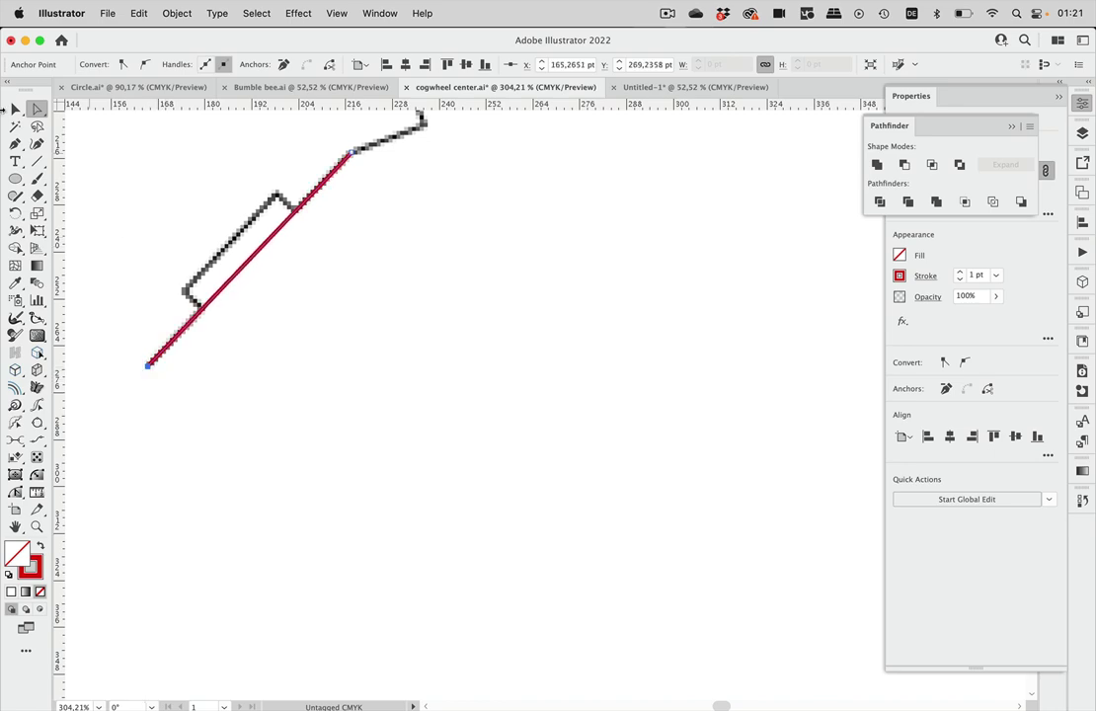
Copy the red line's exact rotation angle from its shape properties
left_click(15, 110)
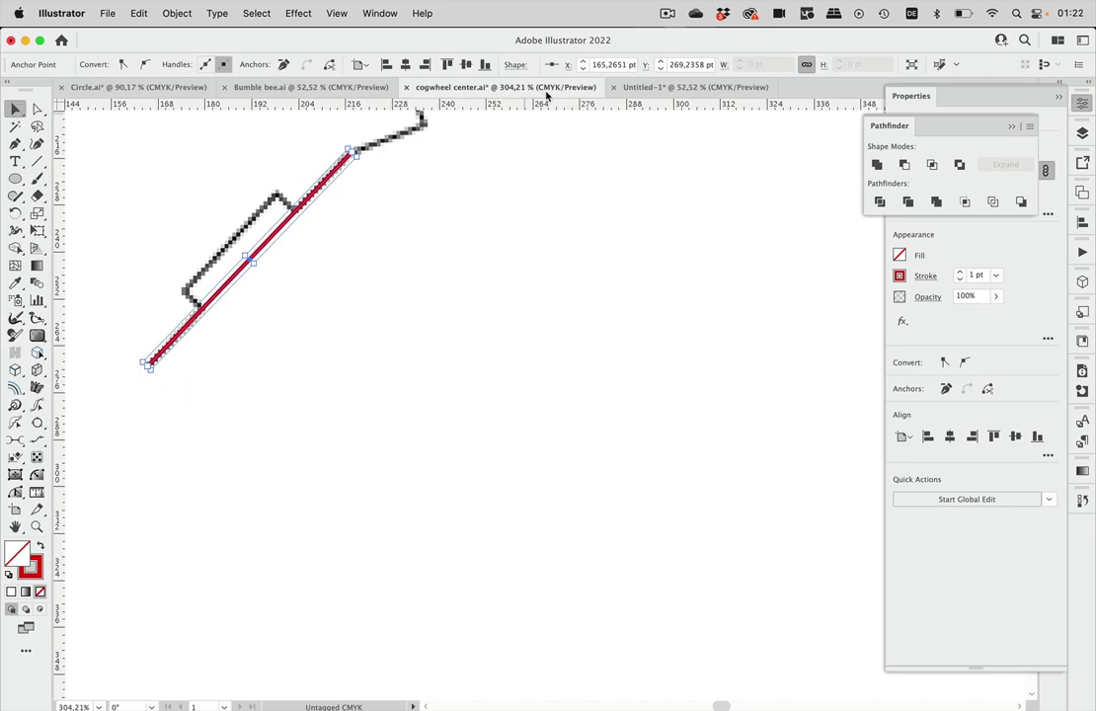
left_click(518, 65)
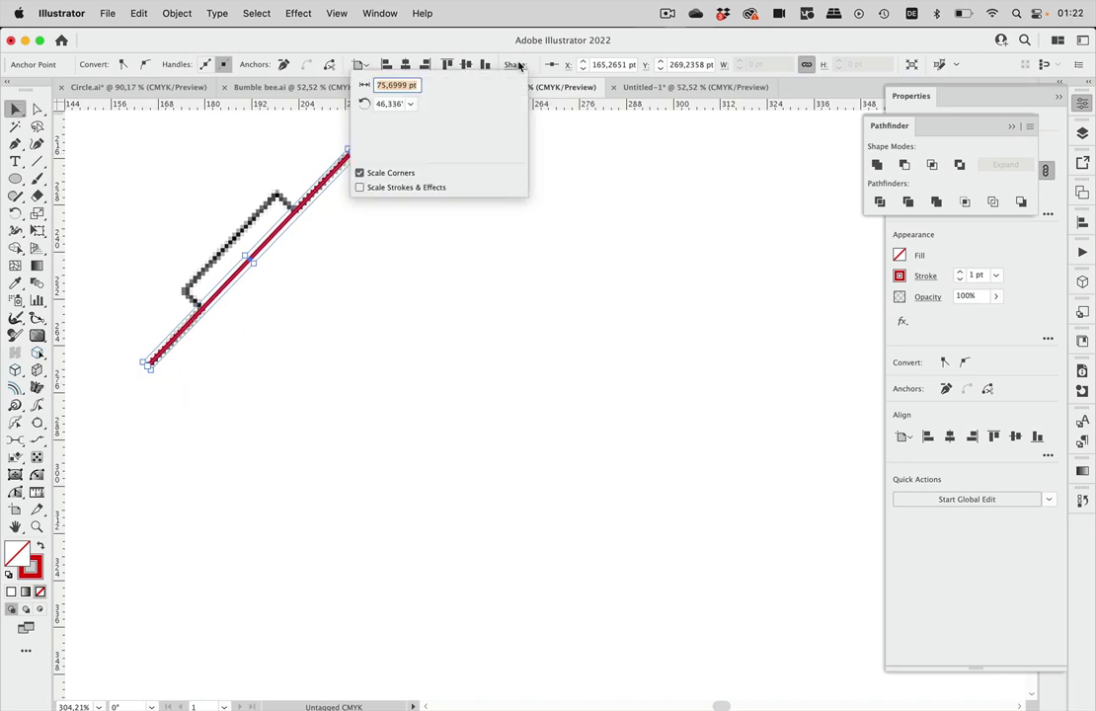
left_click(395, 104)
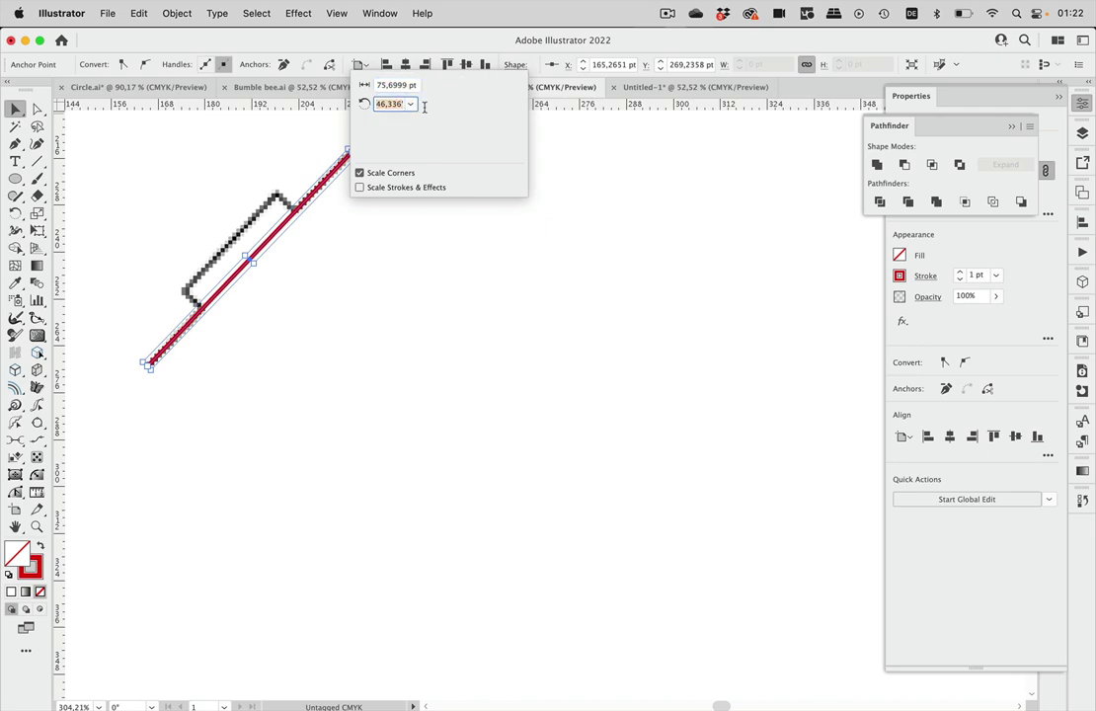
left_click_drag(376, 106, 429, 106)
key("Escape")
Rotate the cogwheel image and the red line together by -46,3363° so the line lies horizontal
key("super+0")
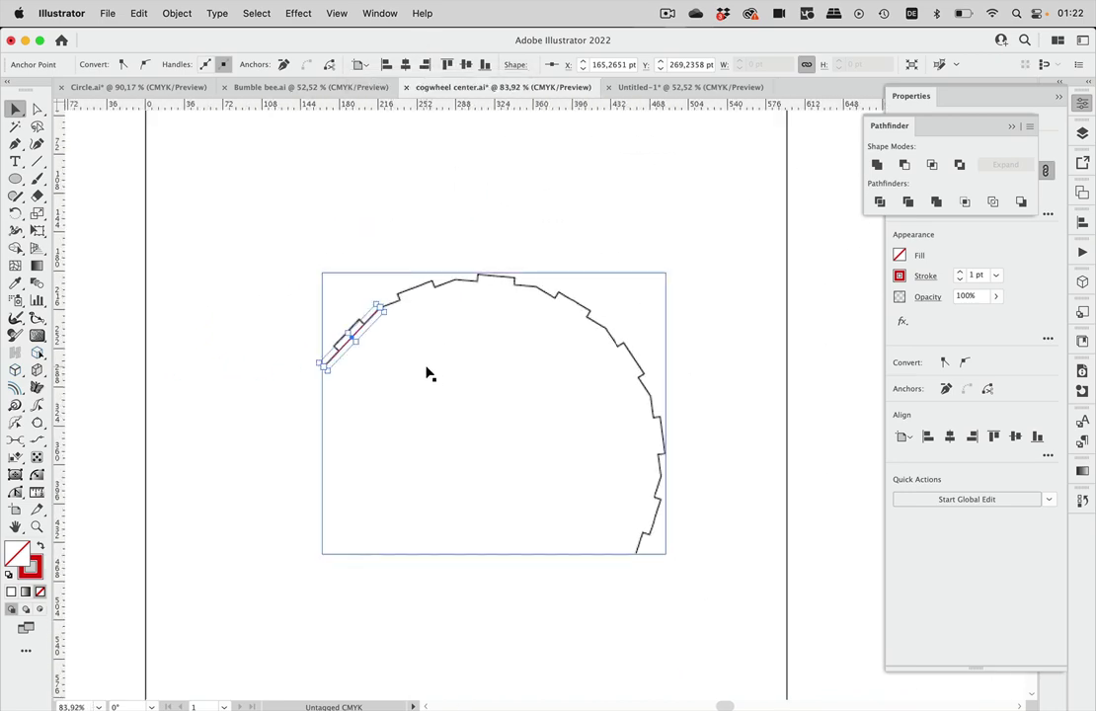
key("super+a")
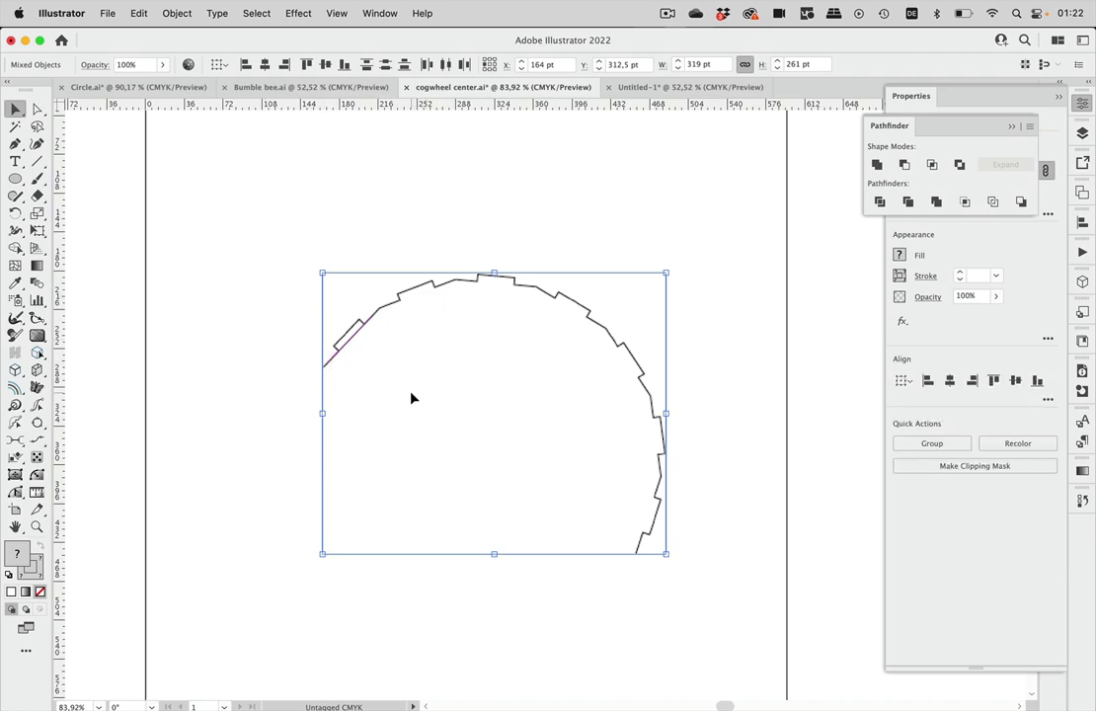
double_click(16, 215)
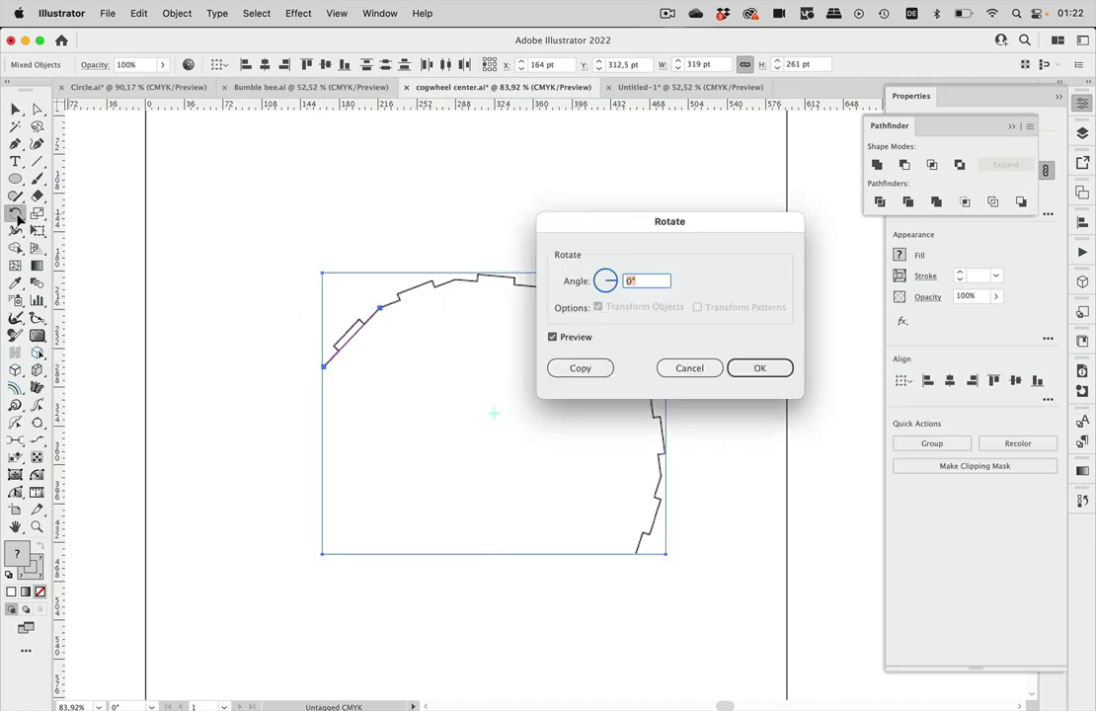
type("46,3363")
left_click(627, 280)
type("-")
left_click(581, 339)
left_click(581, 340)
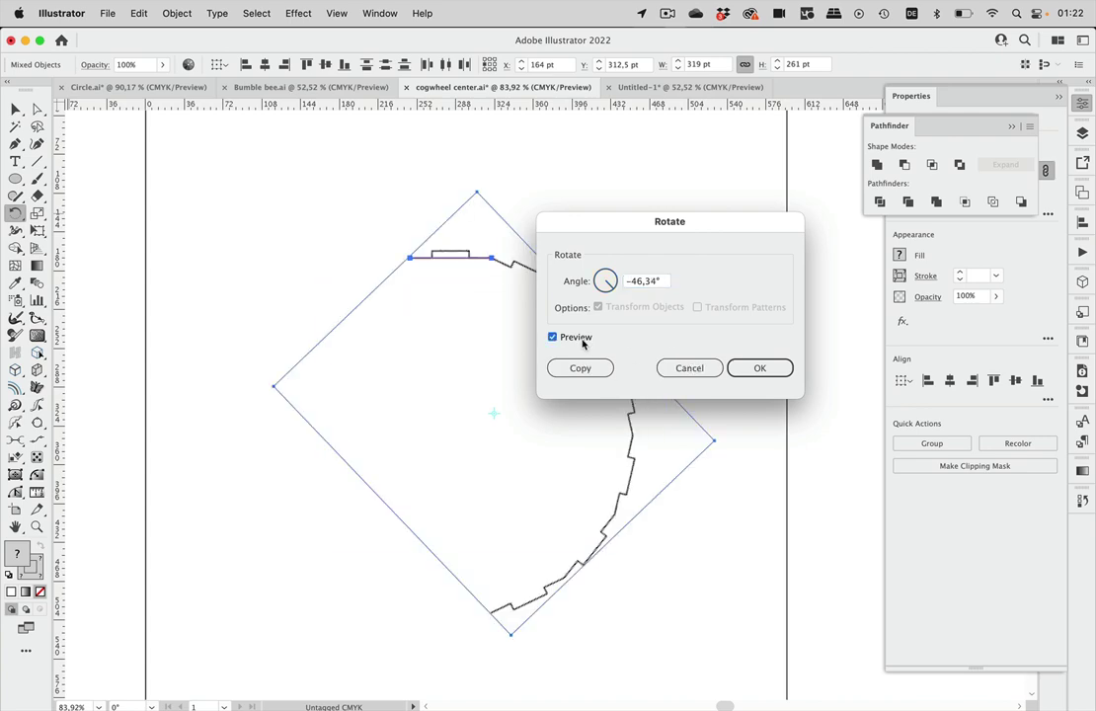
left_click(759, 368)
scroll(503, 336, "up", 5)
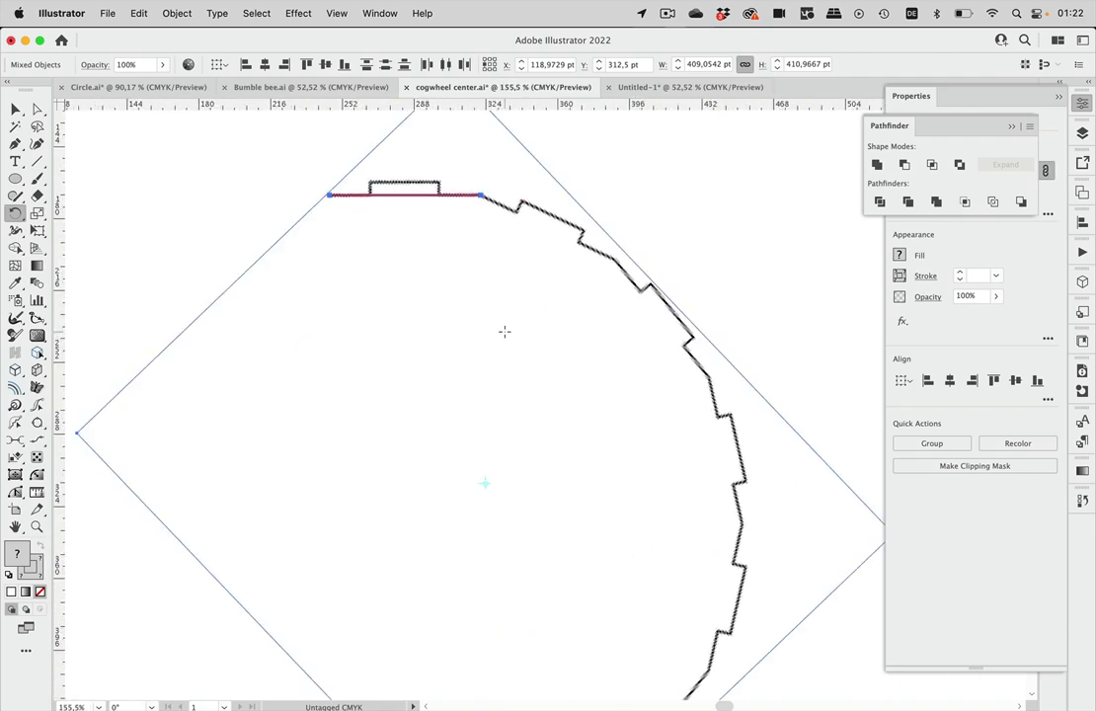
Draw a red straight line across the base of the tooth on the cogwheel's right side, between the two adjoining outline corners
scroll(498, 330, "up", 2)
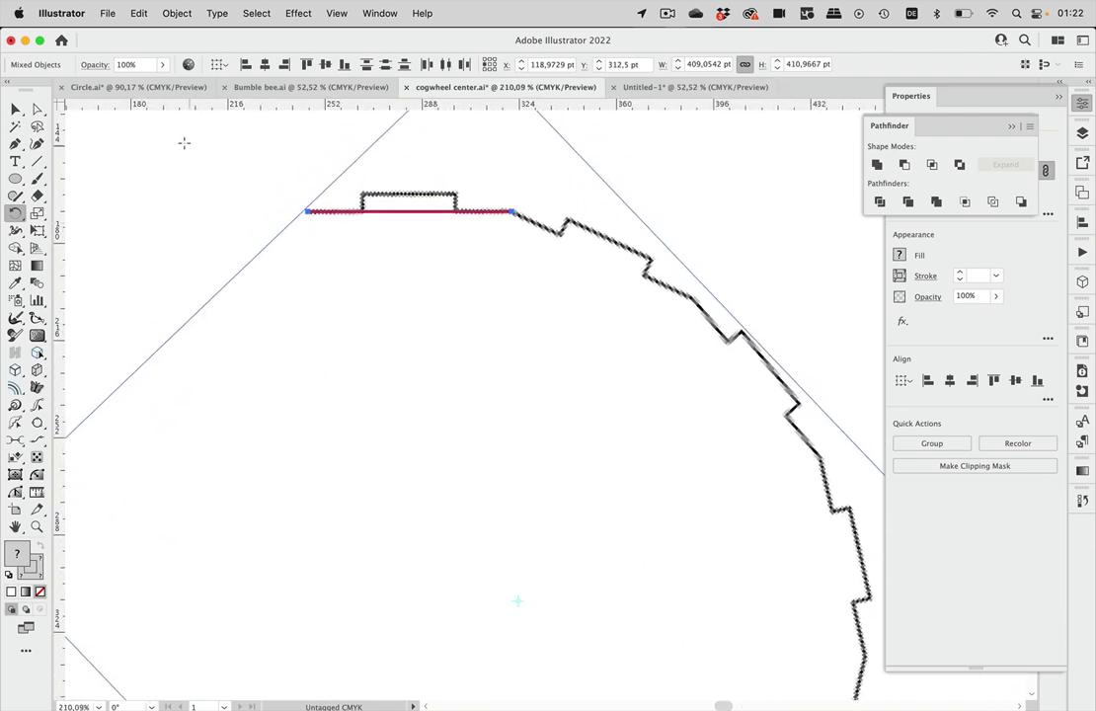
left_click(37, 161)
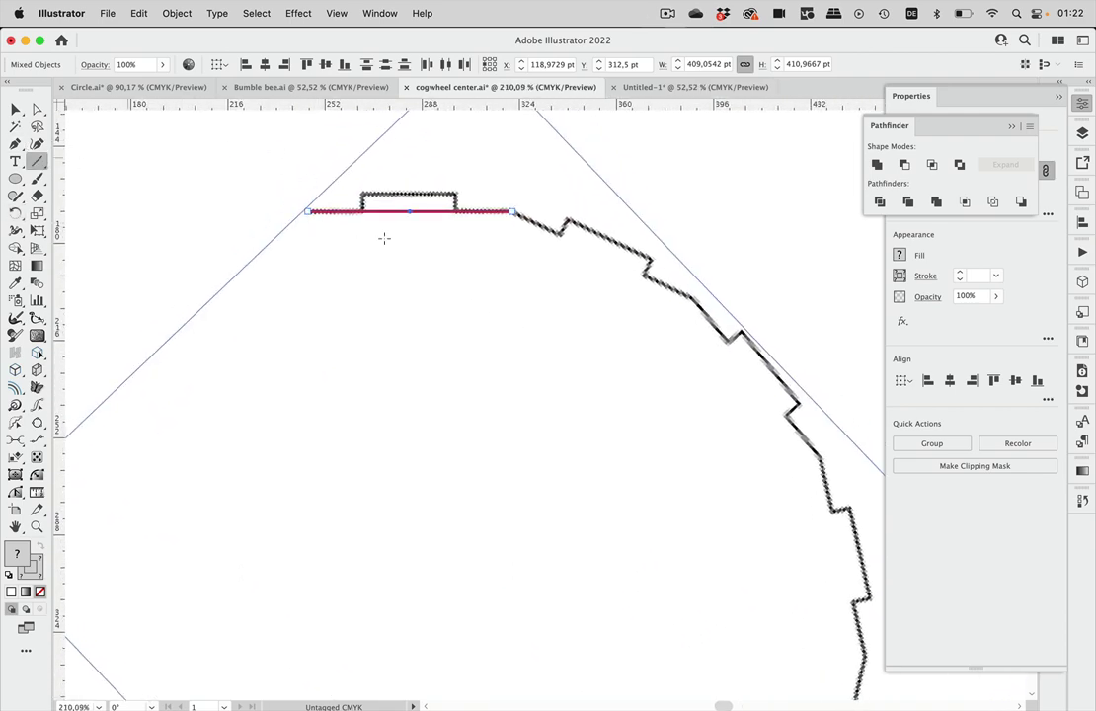
scroll(611, 365, "down", 3)
scroll(611, 364, "right", 3)
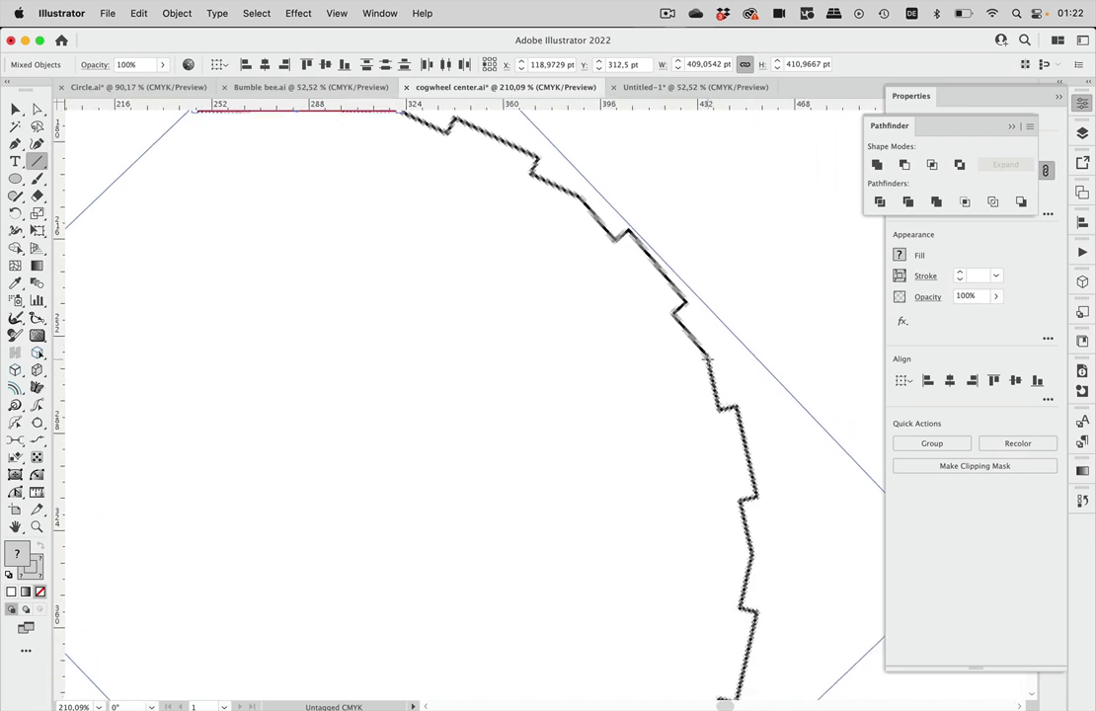
left_click_drag(707, 354, 753, 561)
scroll(276, 335, "up", 4)
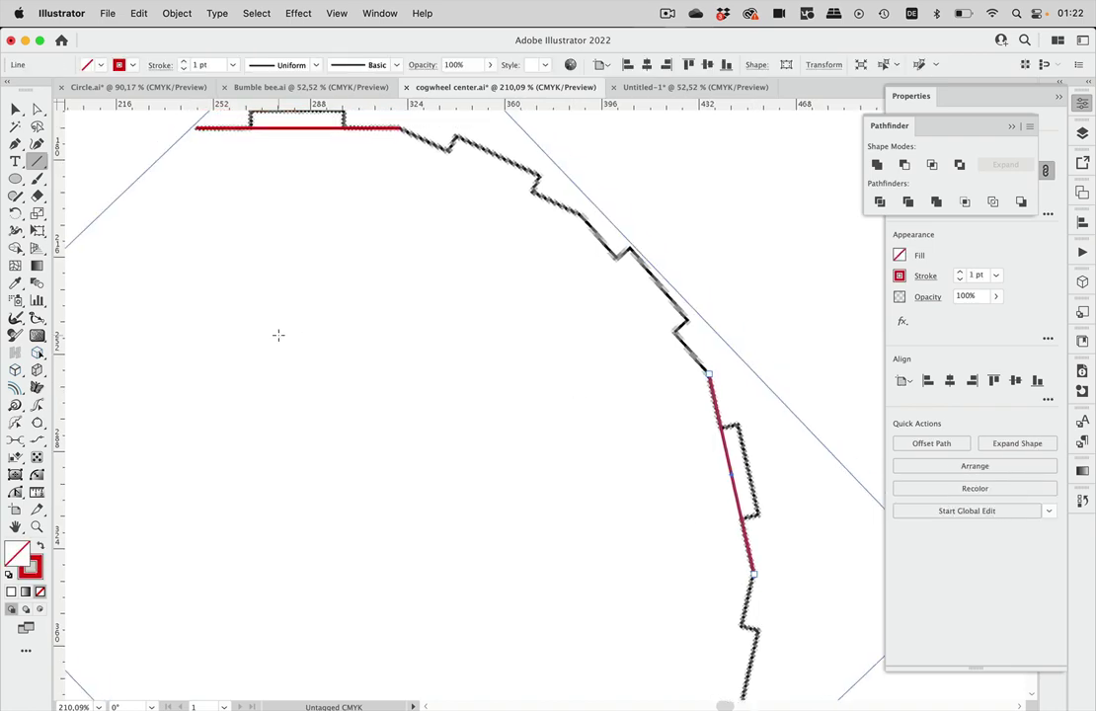
Duplicate both red tooth-base lines in place, directly on top of the originals
left_click(15, 108)
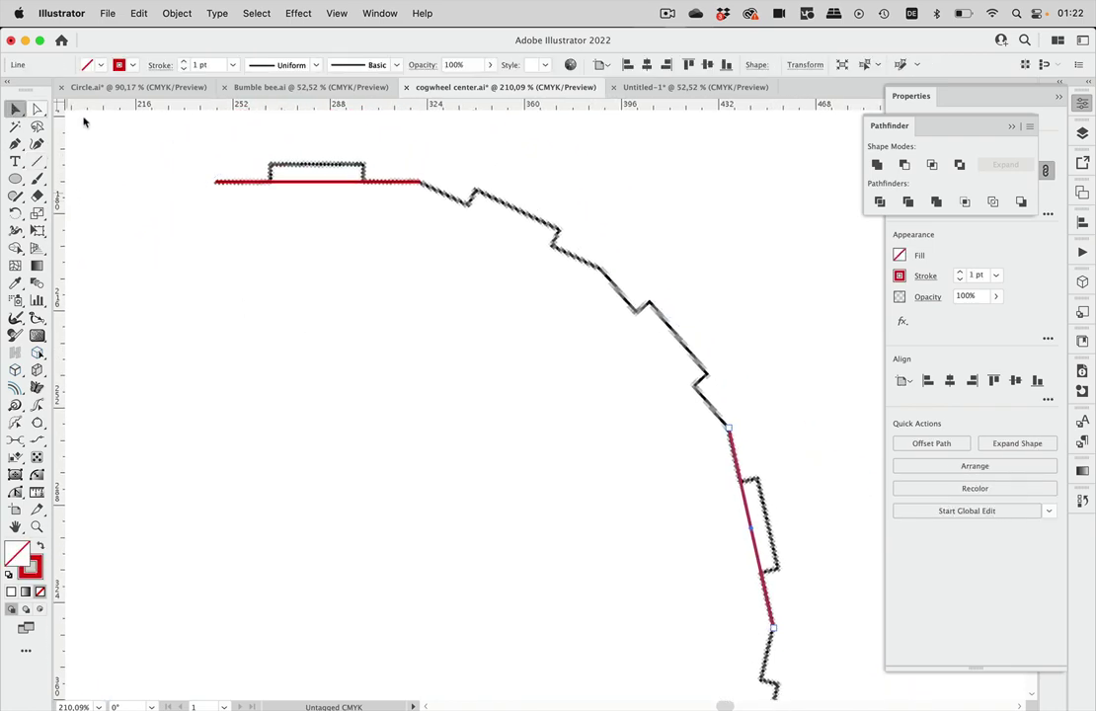
left_click(316, 187)
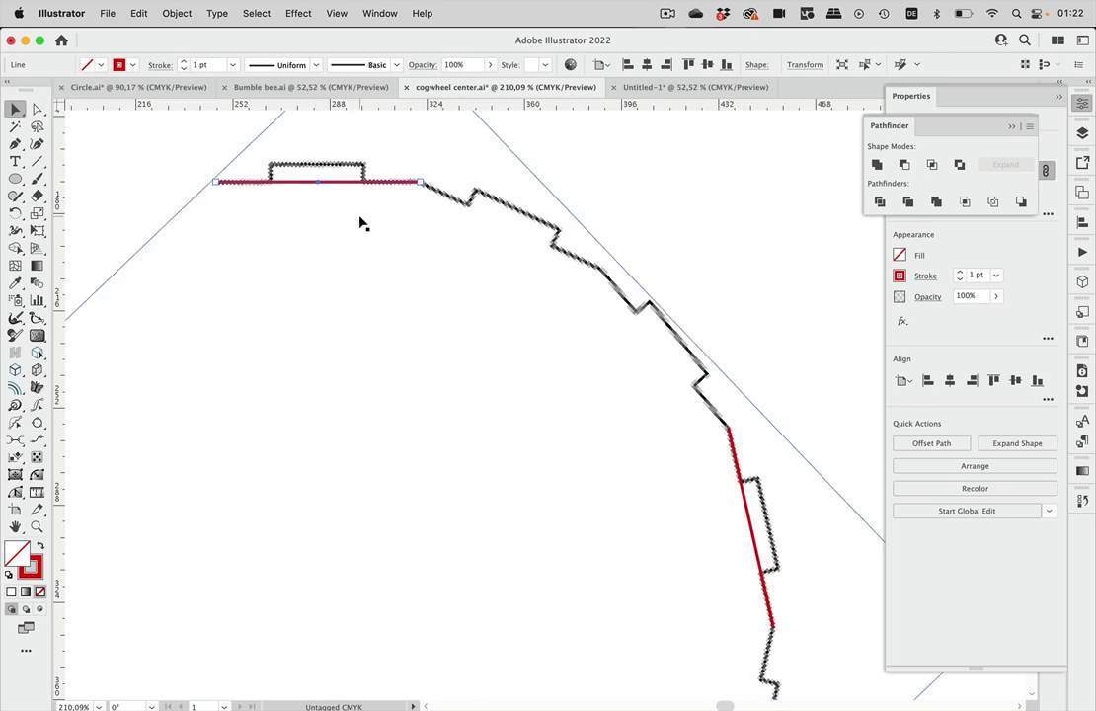
left_click(737, 449, "shift")
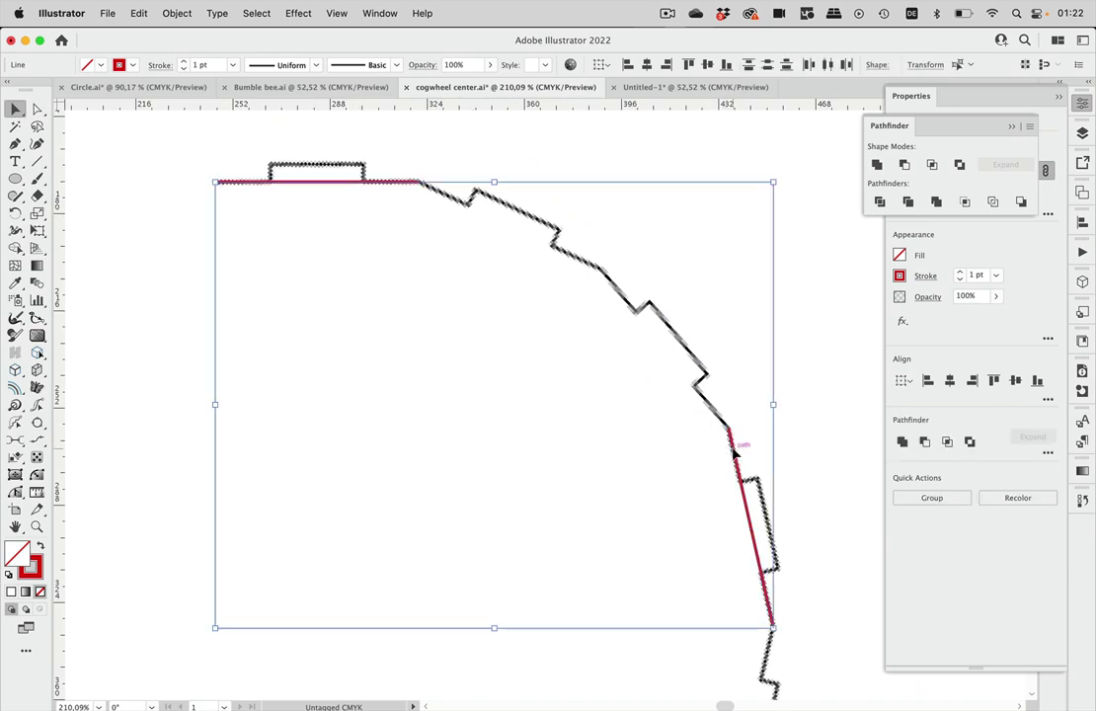
key("super+g")
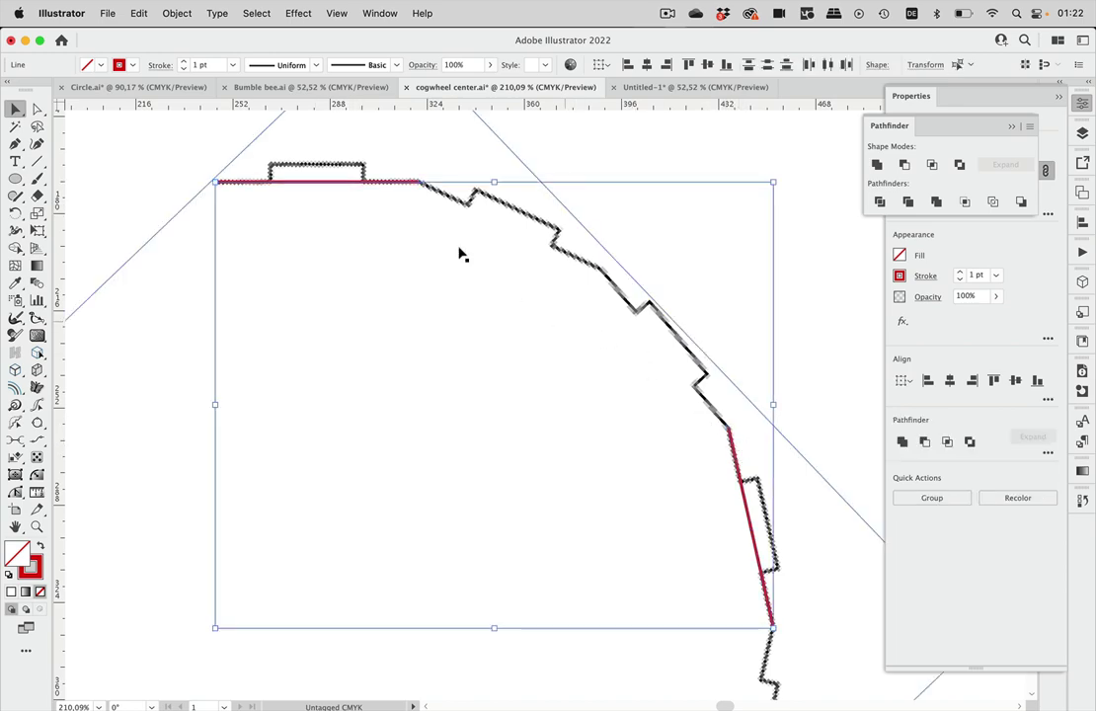
left_click(179, 142)
left_click(307, 182)
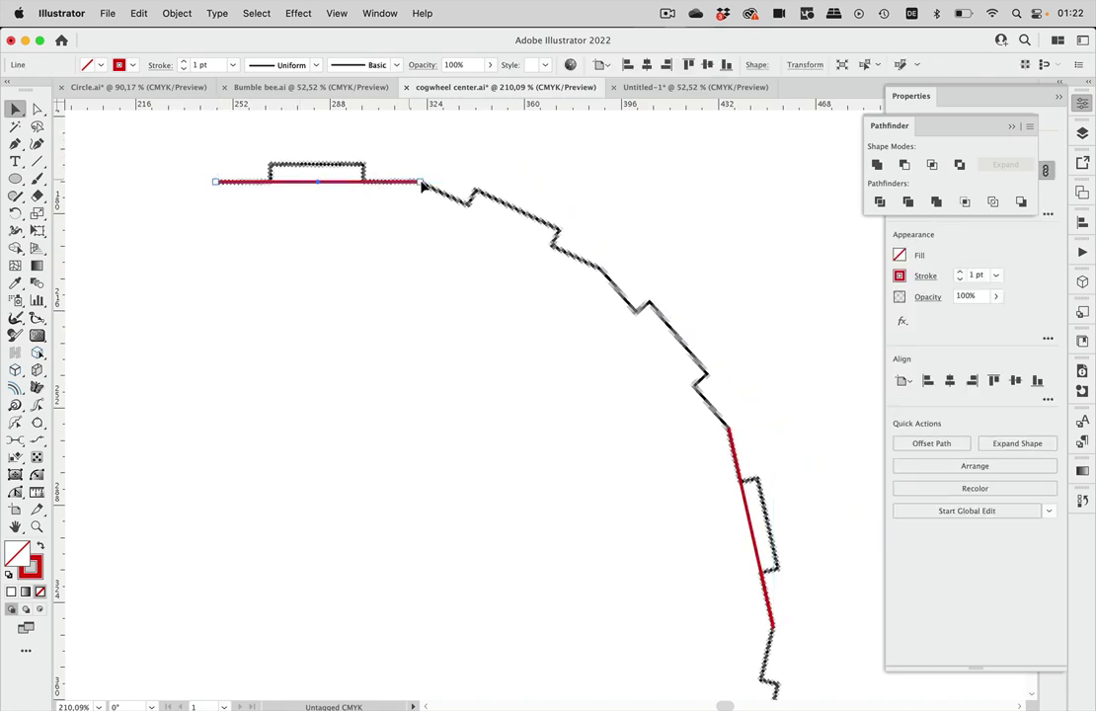
left_click_drag(422, 187, 284, 296)
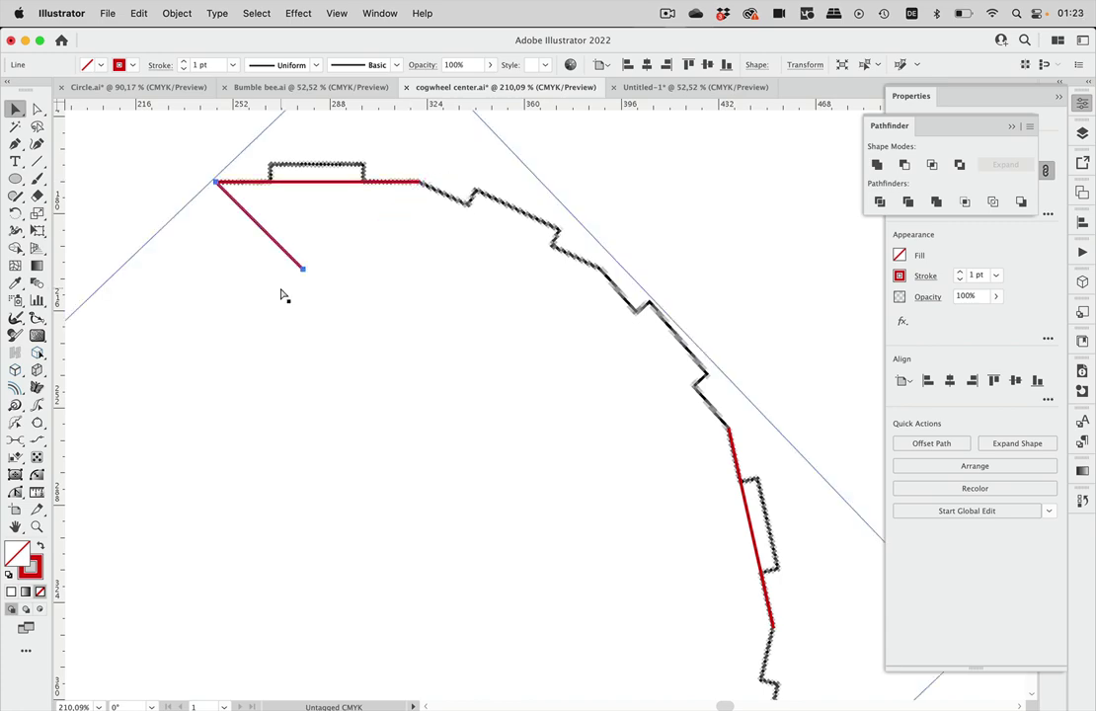
key("super+z")
left_click(144, 165)
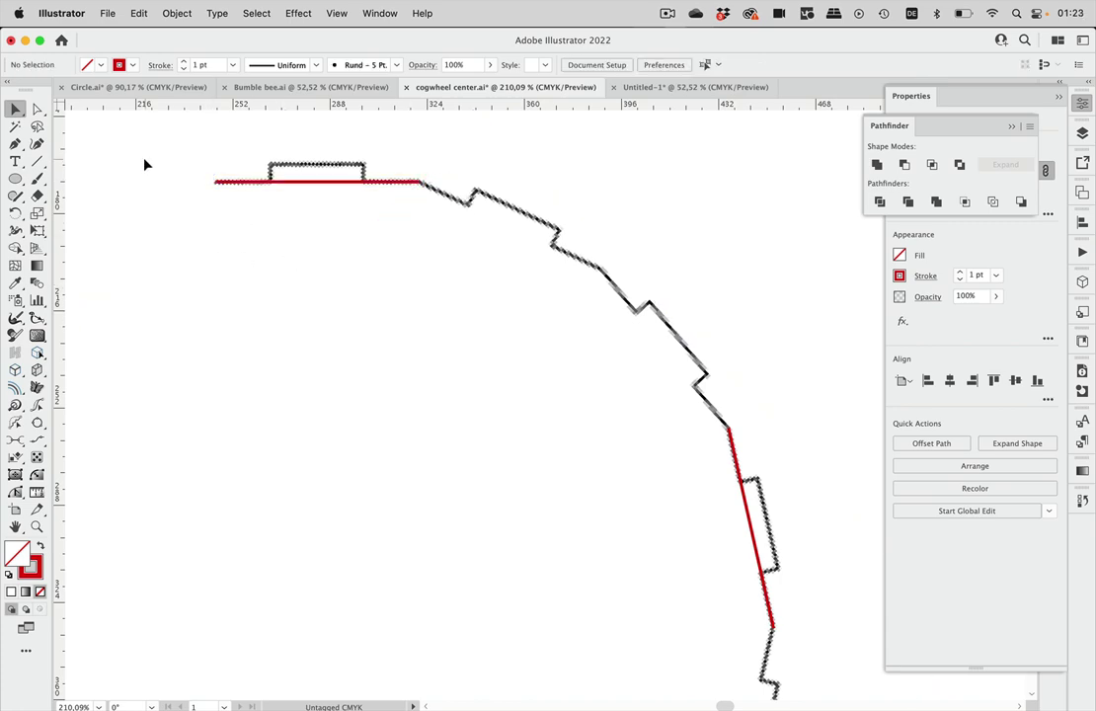
Rotate the duplicate of each red line 90° about its midpoint so it stands perpendicular to its tooth base
left_click(346, 183)
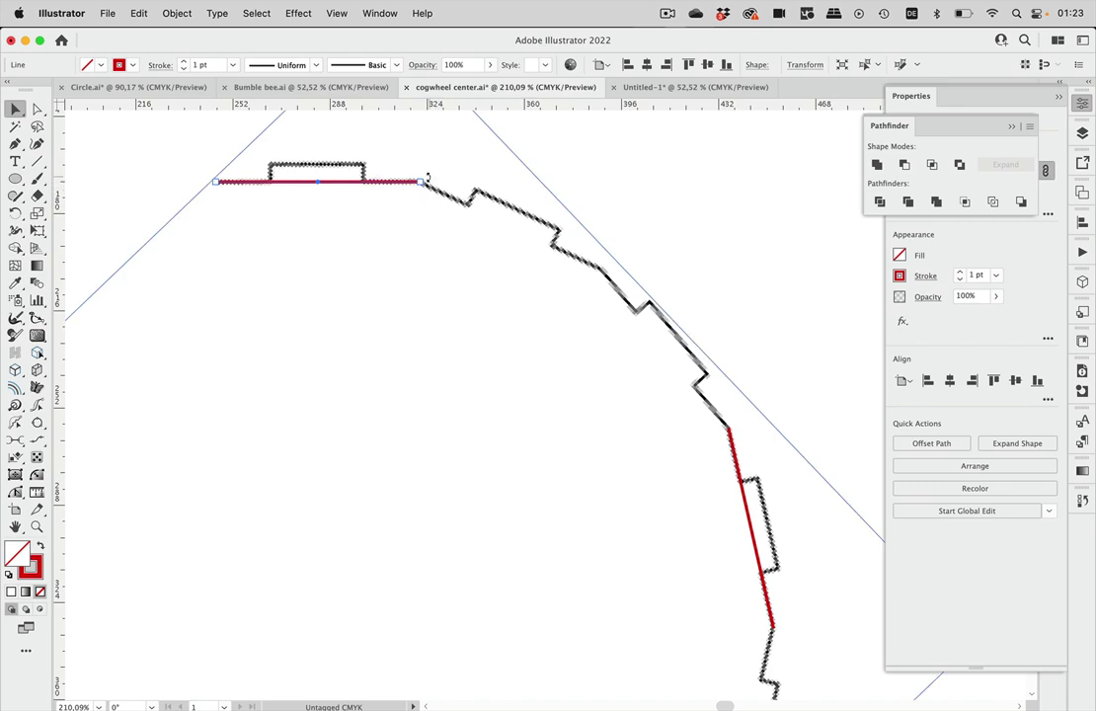
left_click_drag(426, 201, 299, 289)
scroll(547, 403, "down", 4)
scroll(547, 403, "right", 2)
left_click(665, 368)
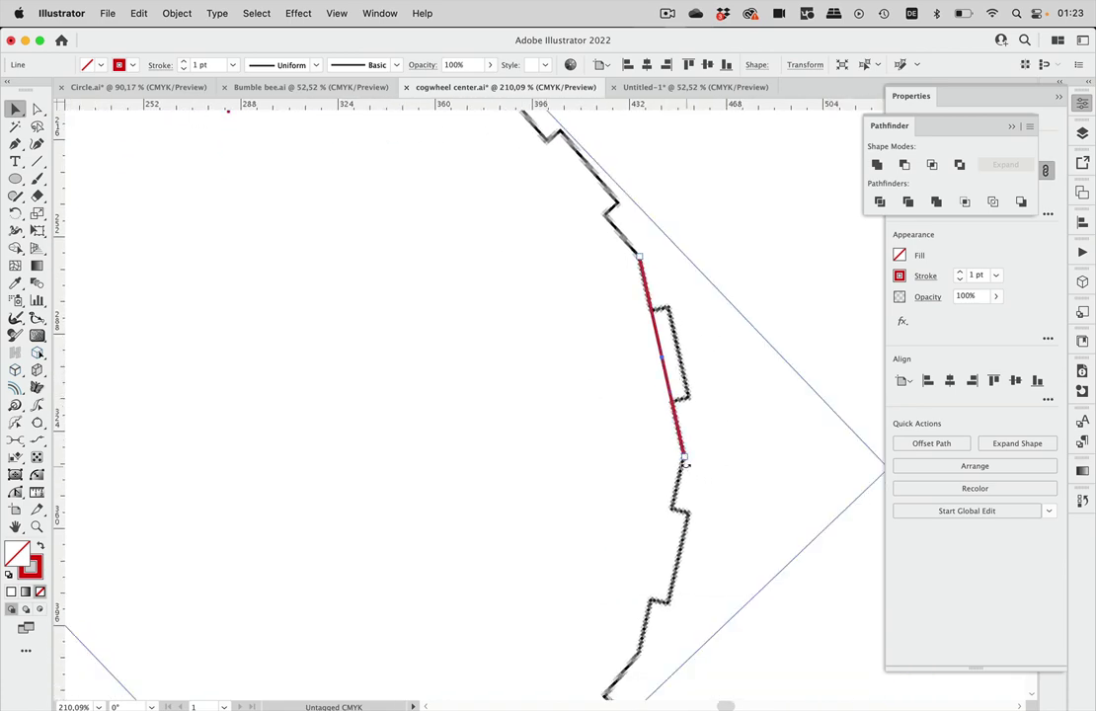
left_click_drag(684, 461, 543, 416)
scroll(543, 416, "down", 5)
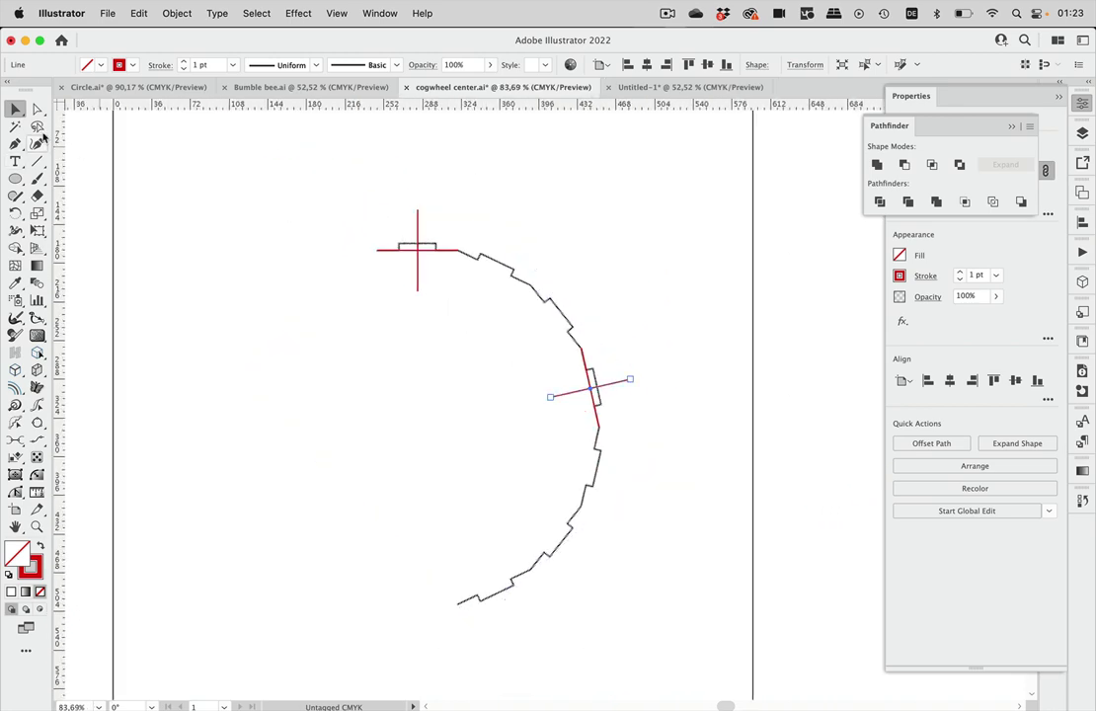
Give the vertical perpendicular line a blue stroke and extend its lower end deep into the cogwheel's interior
left_click(417, 277)
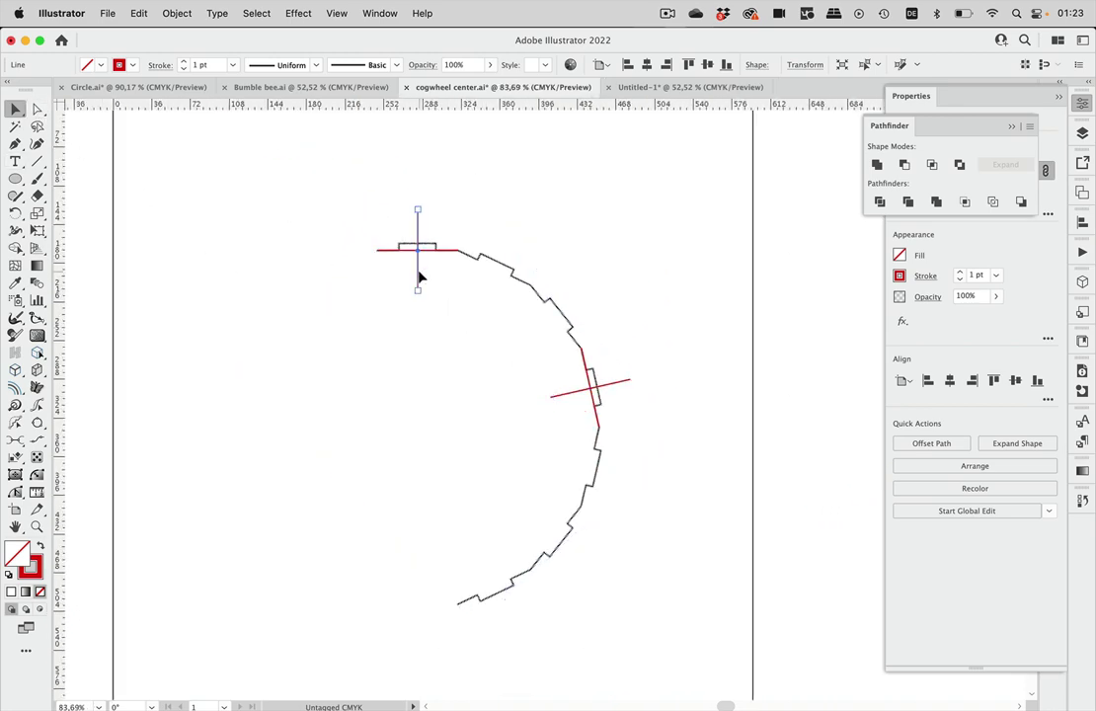
left_click_drag(419, 295, 418, 492)
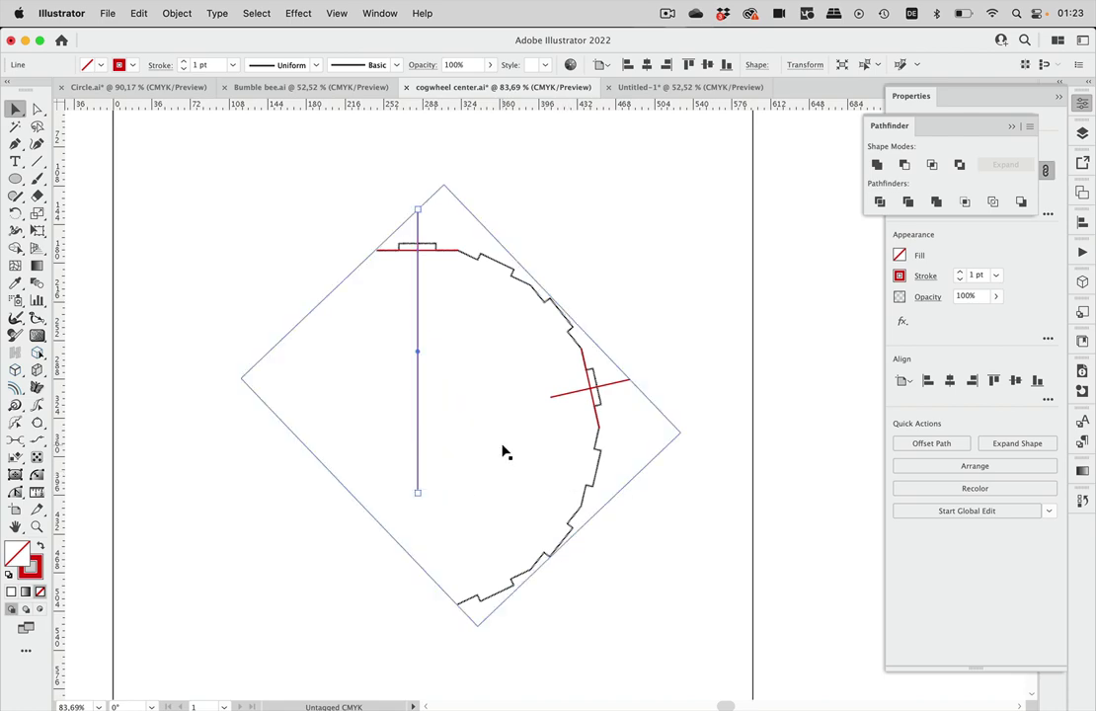
key("super+z")
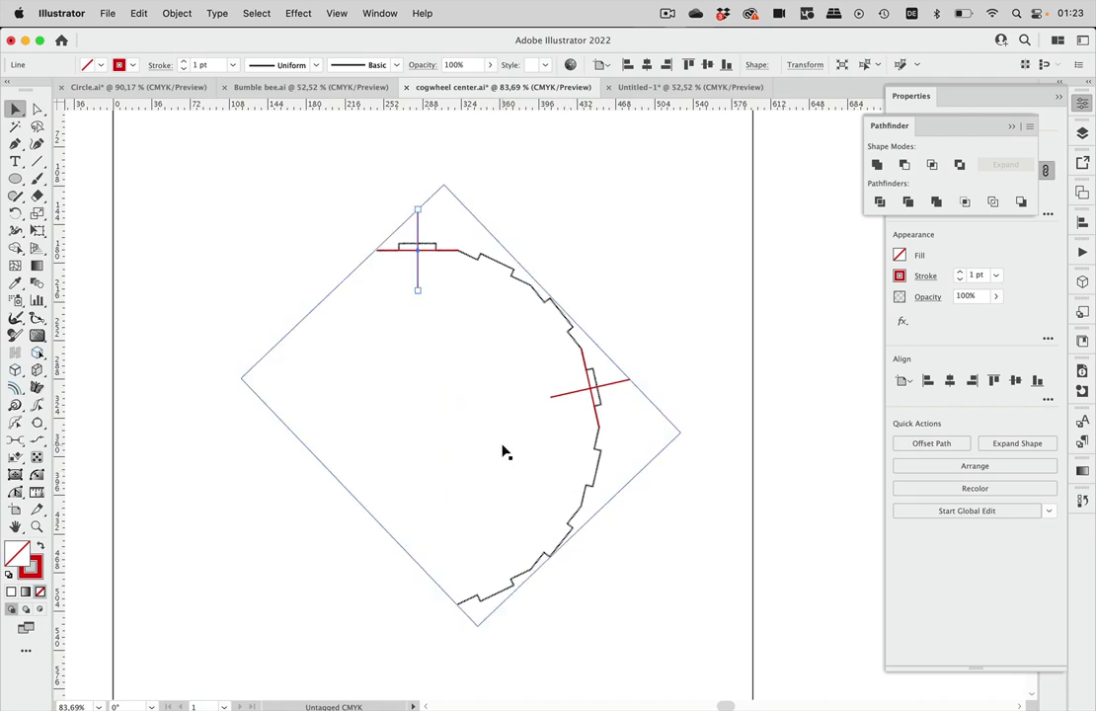
left_click(119, 65)
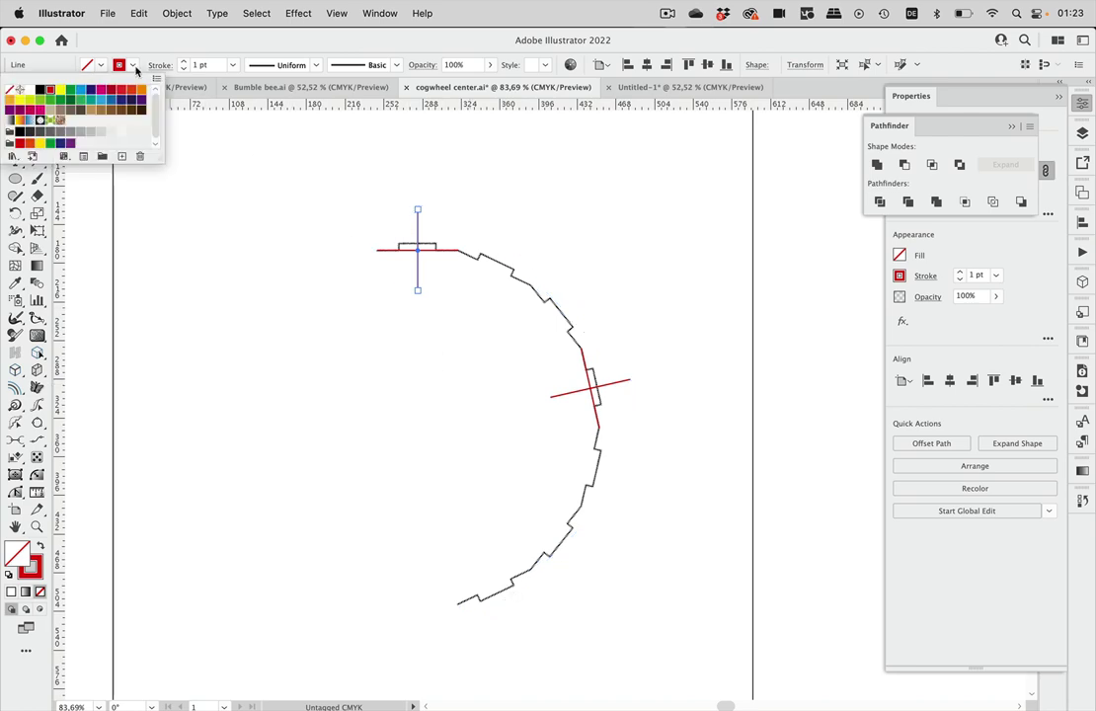
left_click(101, 99)
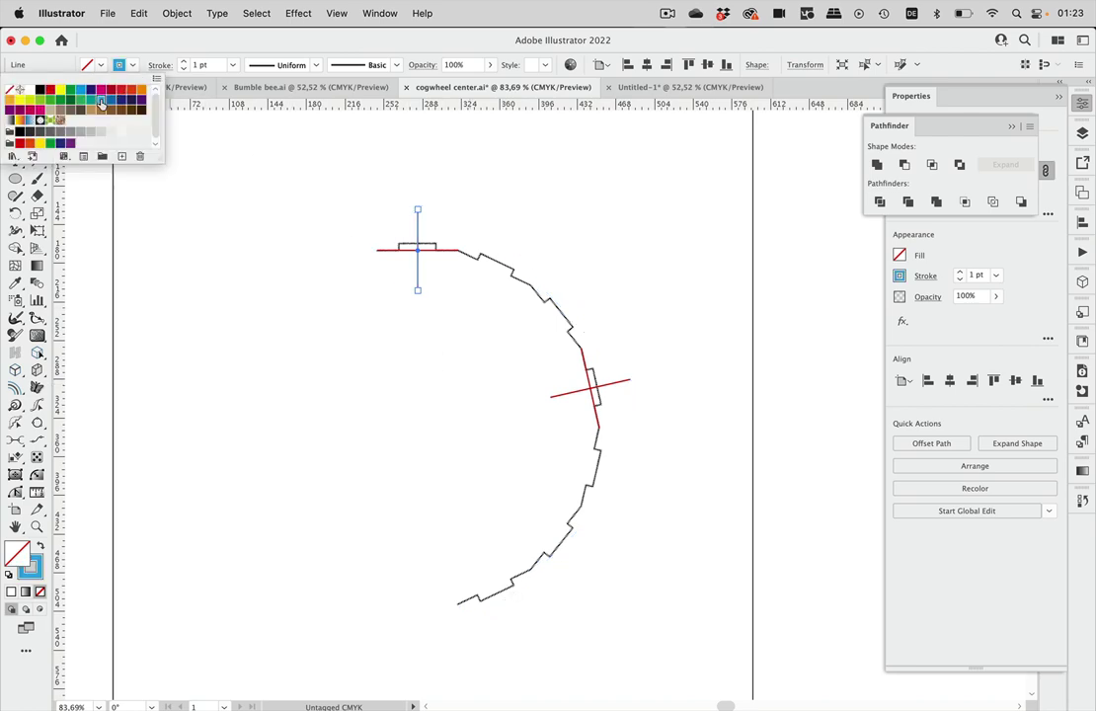
left_click(417, 294)
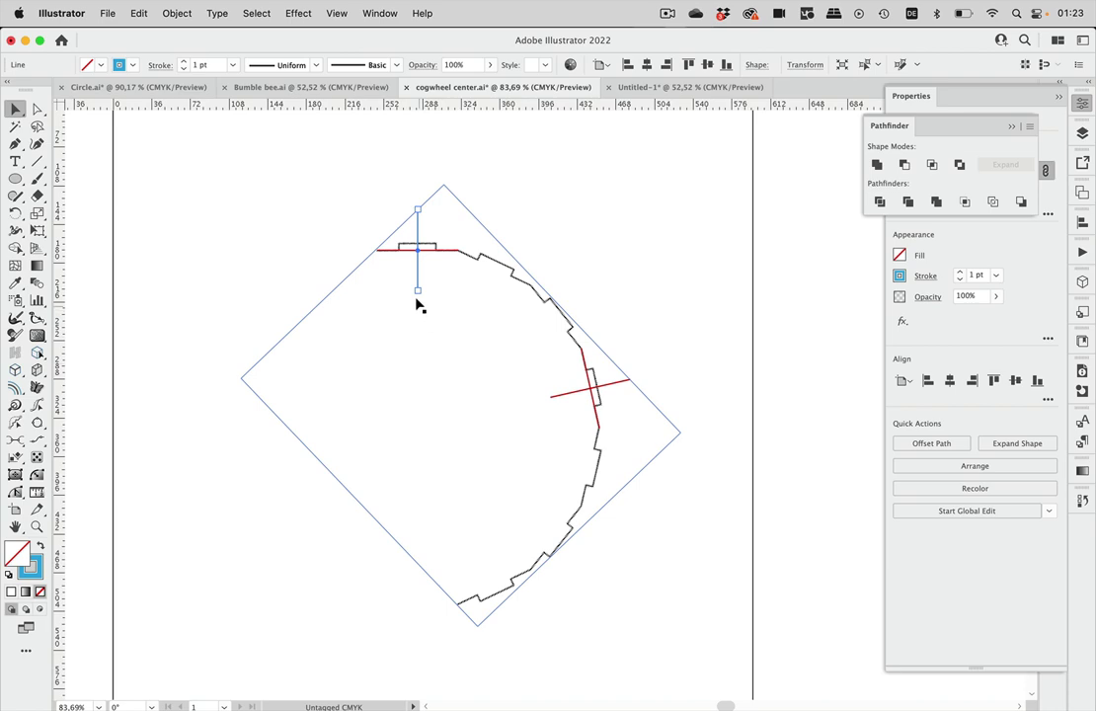
left_click_drag(417, 294, 420, 450)
Give the right tooth's perpendicular line a blue stroke and extend its inner end at the same angle across the vertical blue line
left_click(562, 396)
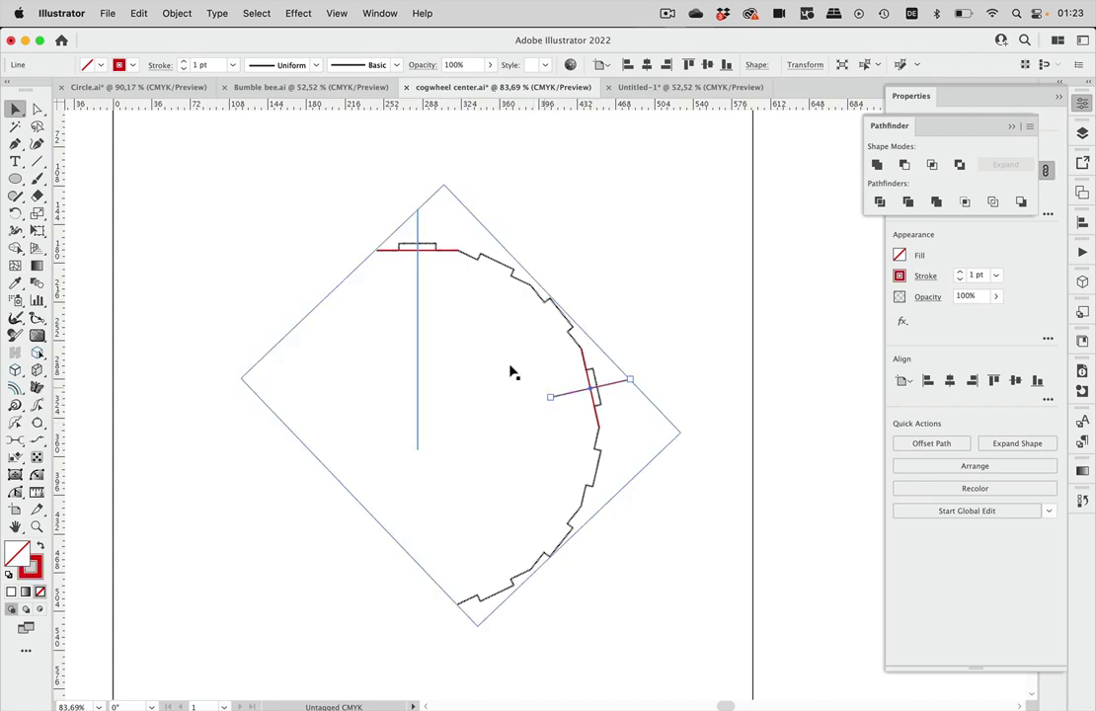
left_click(133, 67)
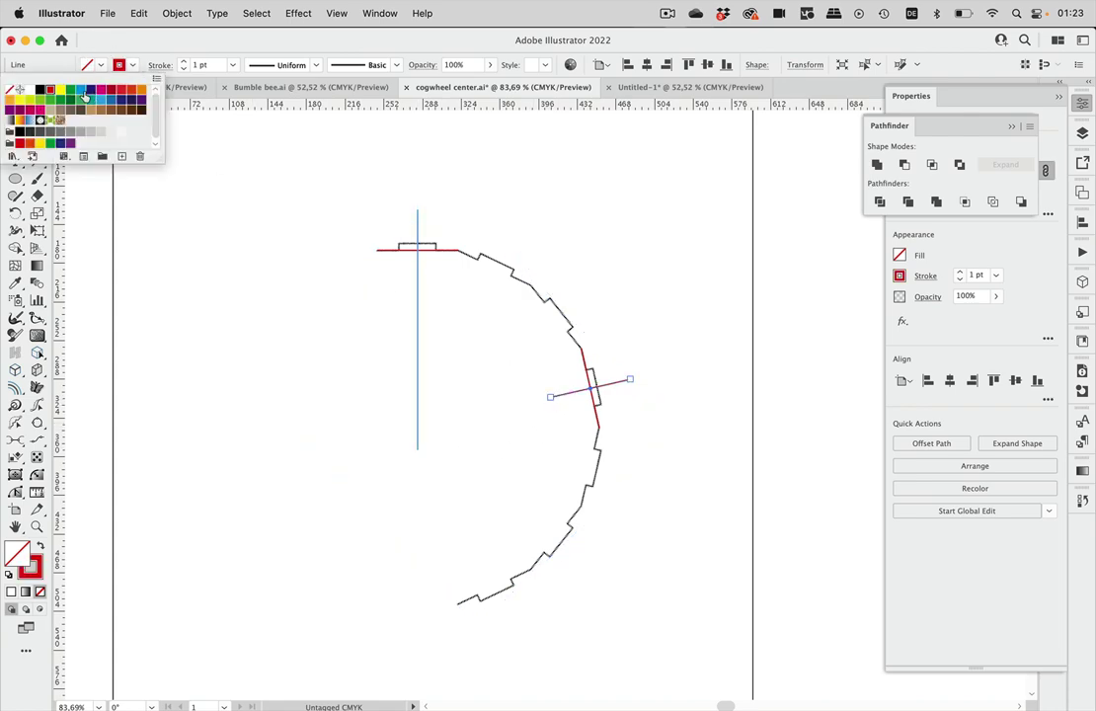
left_click(81, 89)
key("Escape")
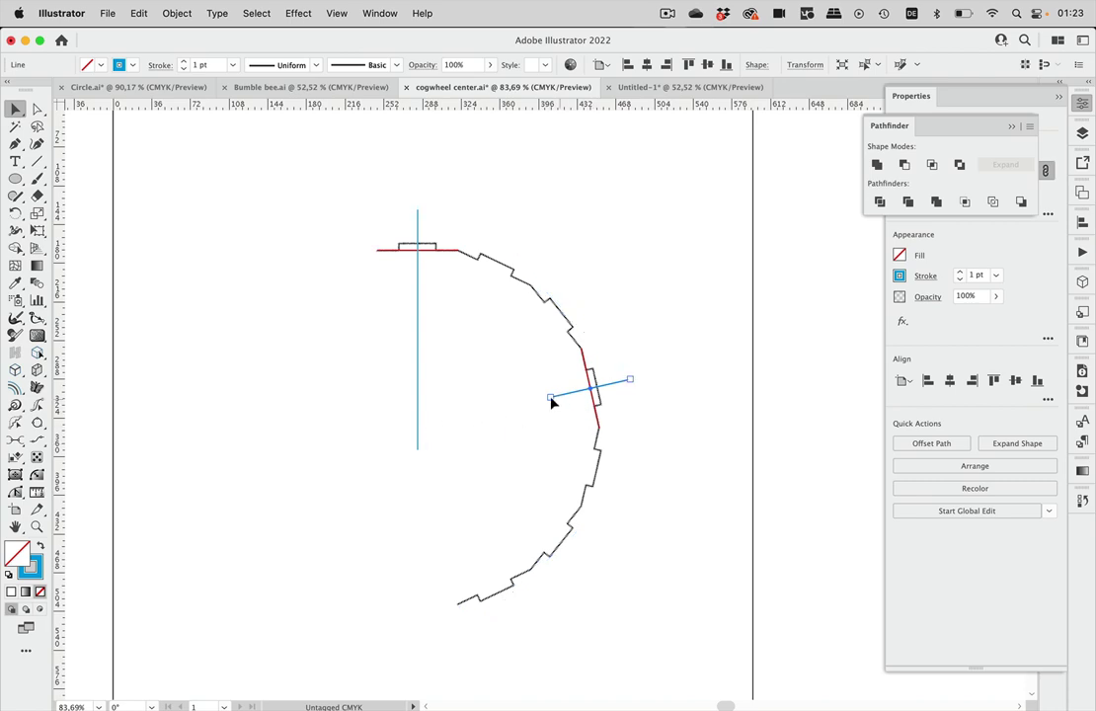
left_click_drag(552, 400, 356, 441)
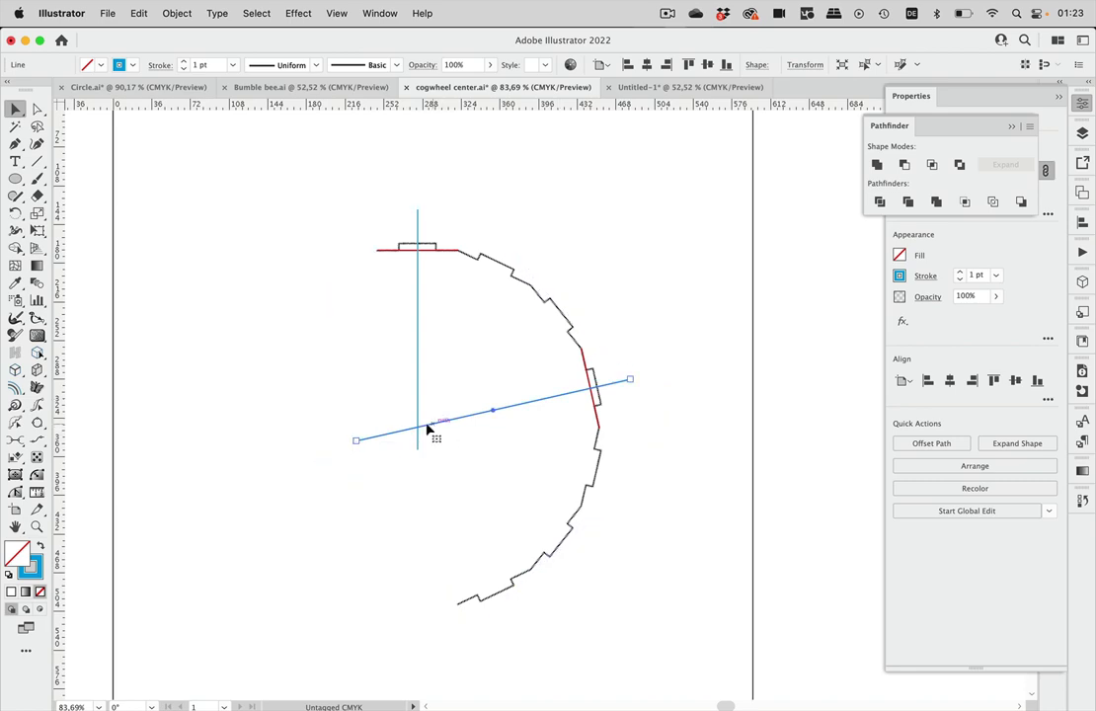
left_click(440, 265)
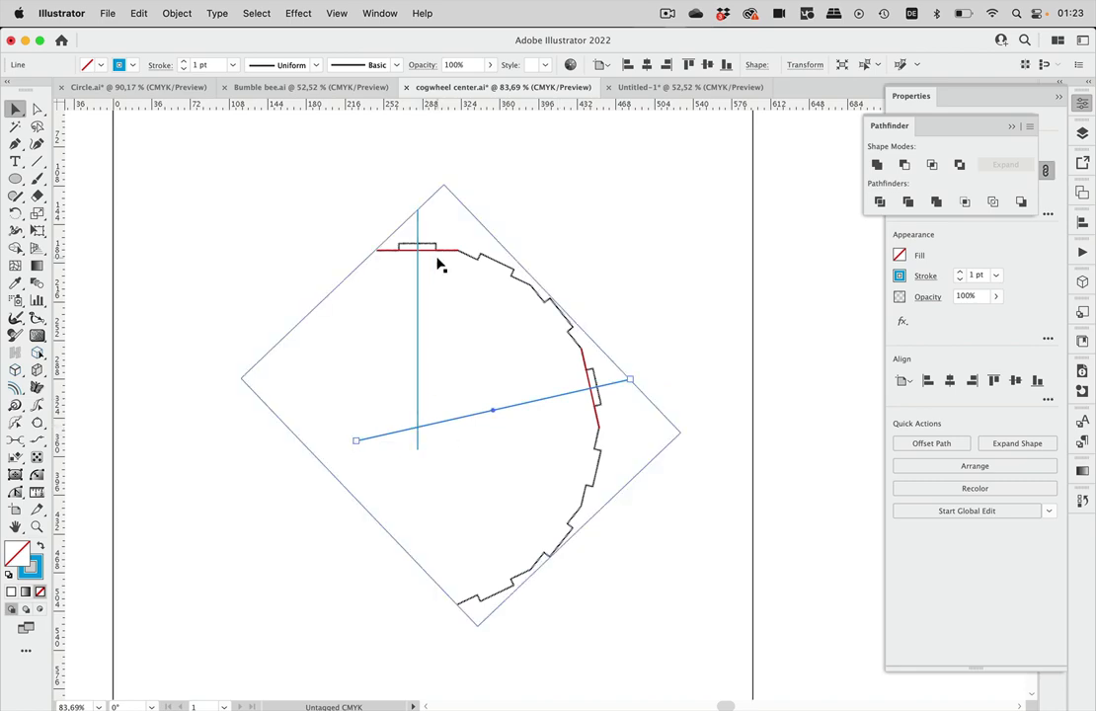
scroll(441, 265, "up", 5)
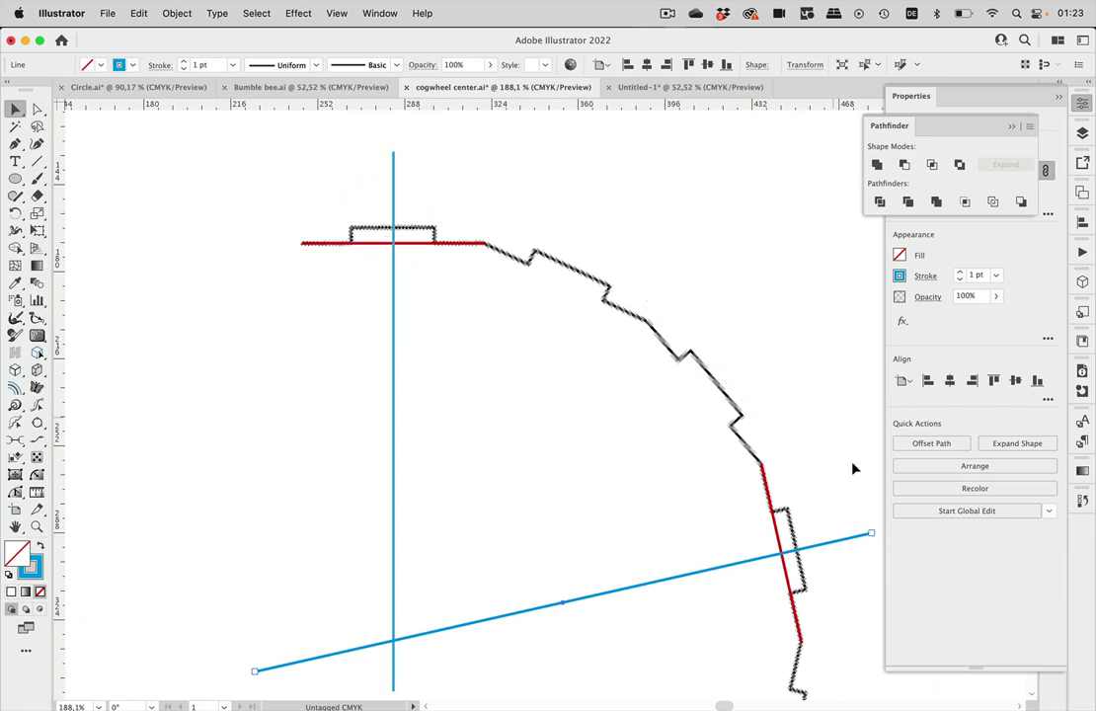
scroll(616, 456, "down", 5)
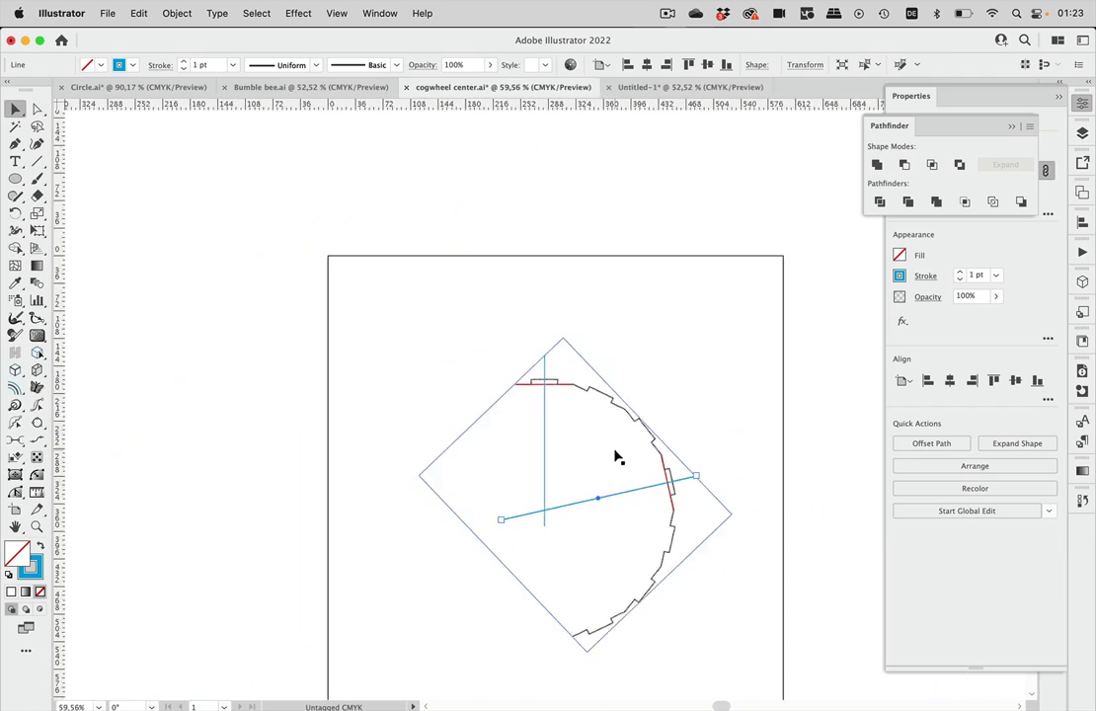
Switch to the Bumble bee.ai document and draw a straight line from the notch between the wings to their lower tip
left_click(309, 88)
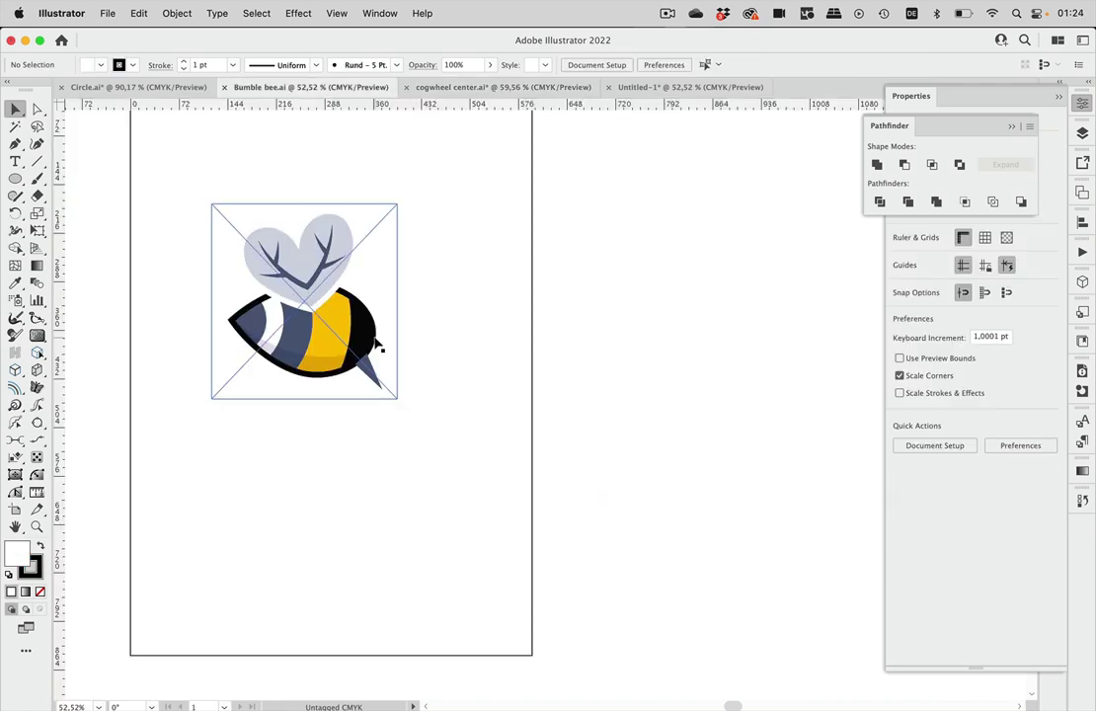
scroll(376, 343, "up", 5)
scroll(376, 343, "left", 2)
scroll(375, 343, "up", 2)
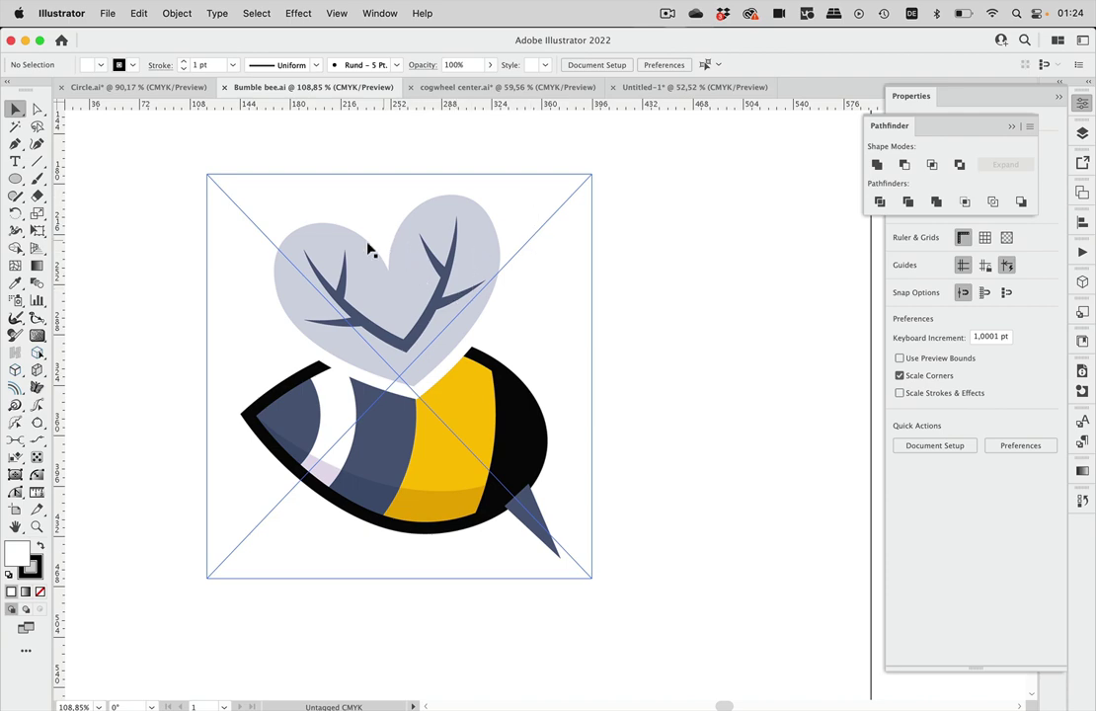
left_click(37, 162)
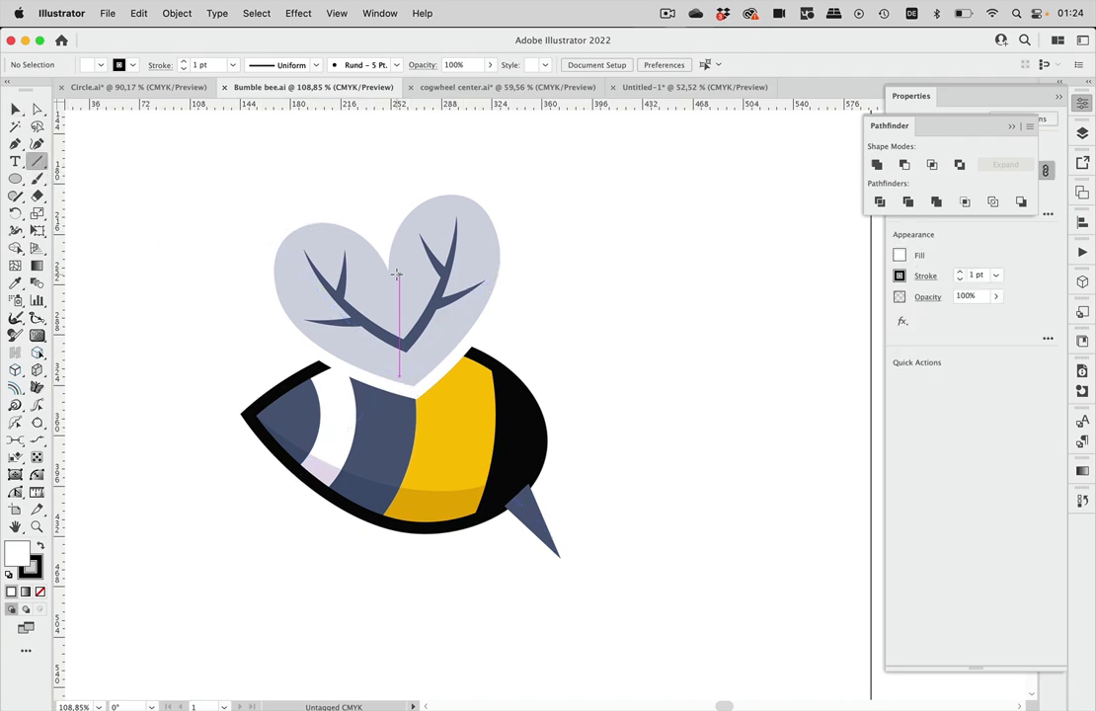
left_click_drag(389, 270, 412, 385)
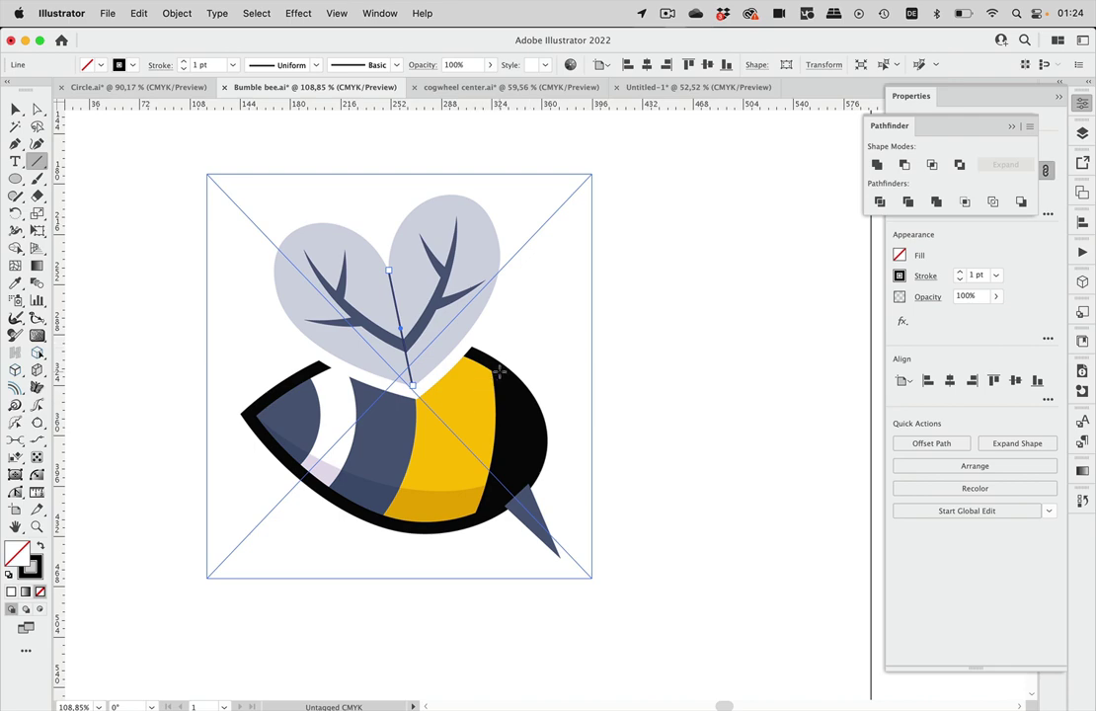
Draw a straight line joining the upper and lower corners of the yellow stripe's edge next to the black rear
scroll(343, 477, "up", 5)
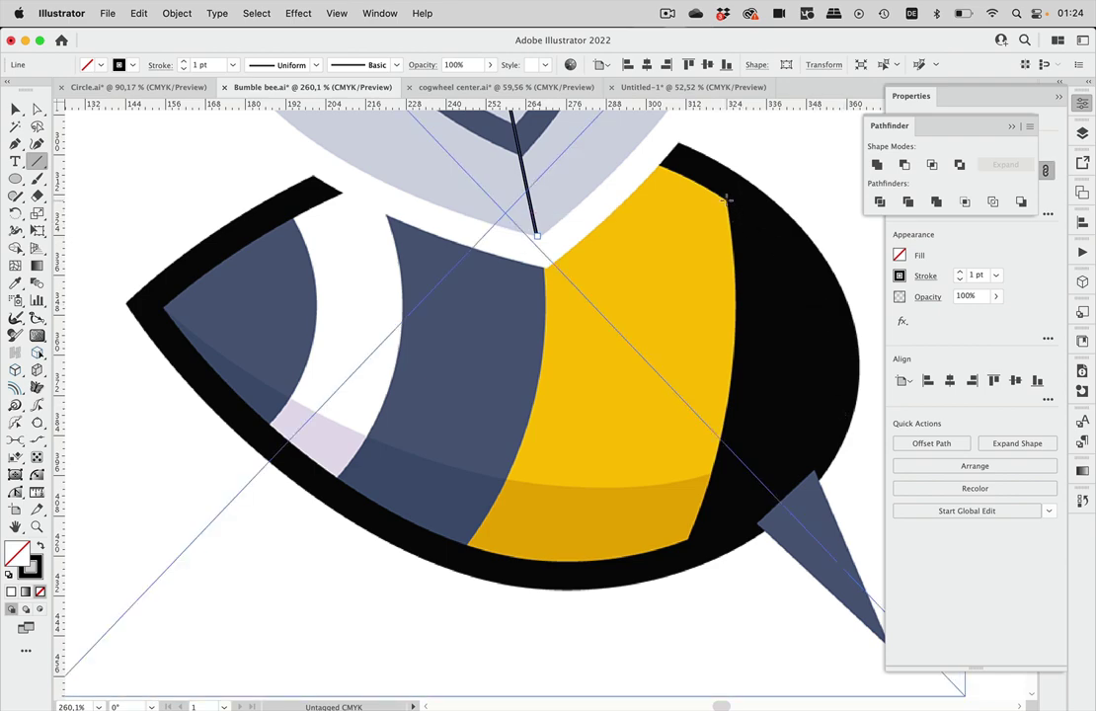
mouse_move(726, 200)
left_mouse_down()
mouse_move(712, 448)
mouse_move(698, 538)
mouse_move(688, 542)
left_mouse_up()
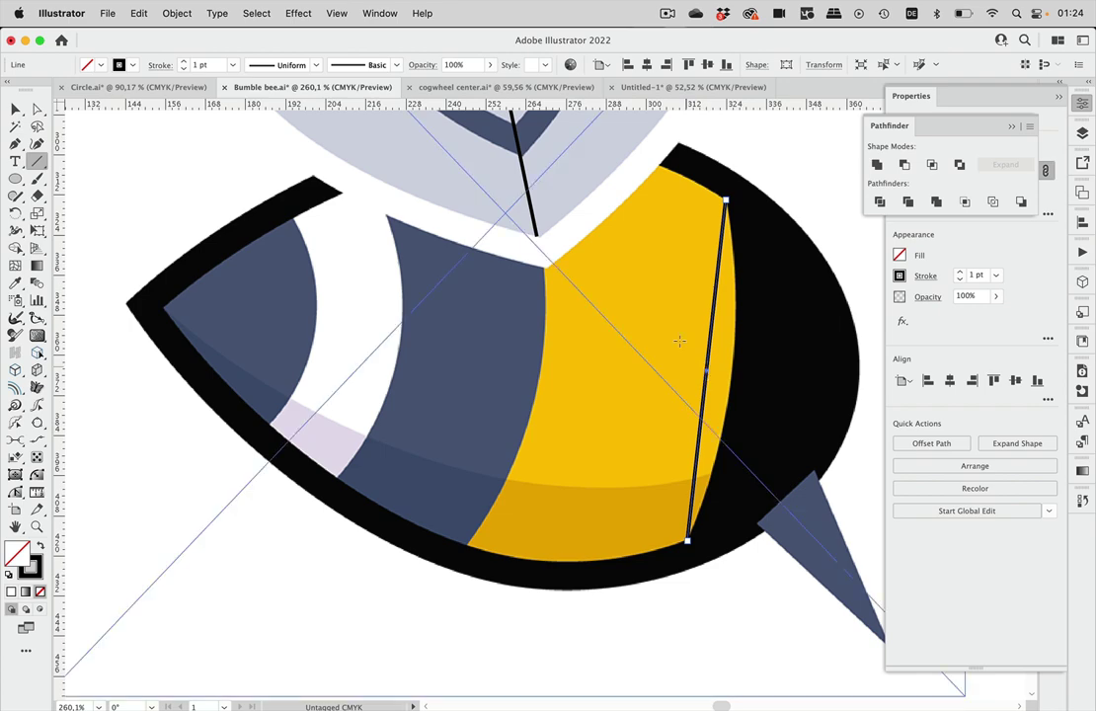
scroll(289, 296, "down", 3)
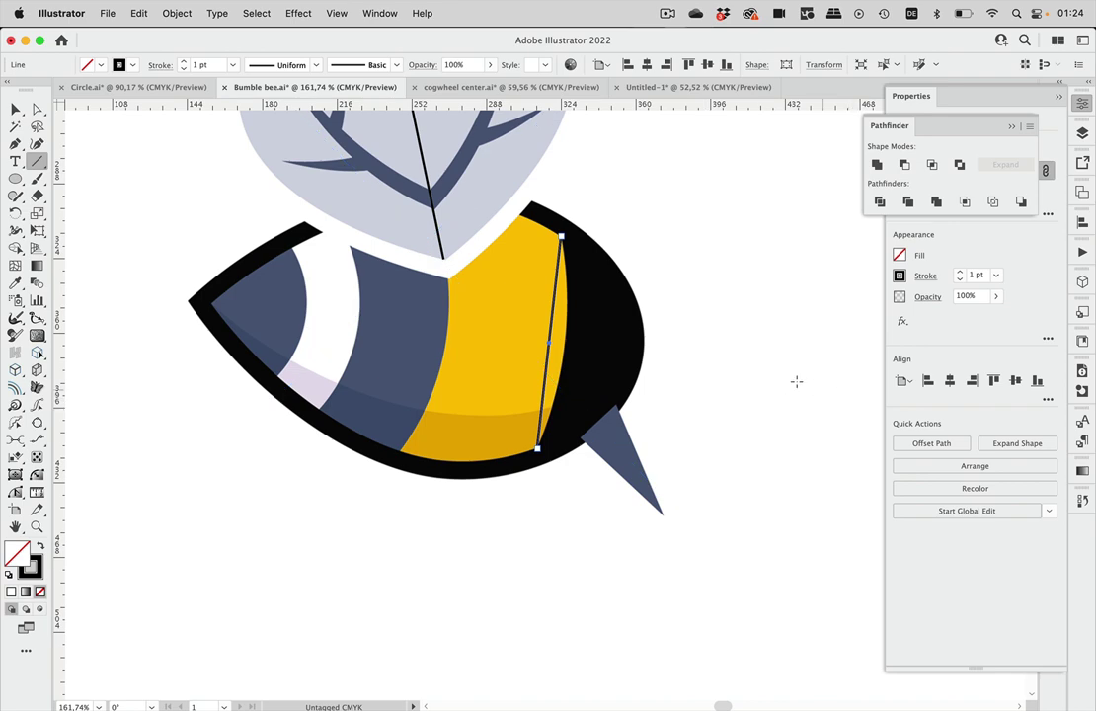
Draw a straight line from the midpoint of the yellow stripe's chord line to the pointed front tip of the bee's blue body
key("super+shift+a")
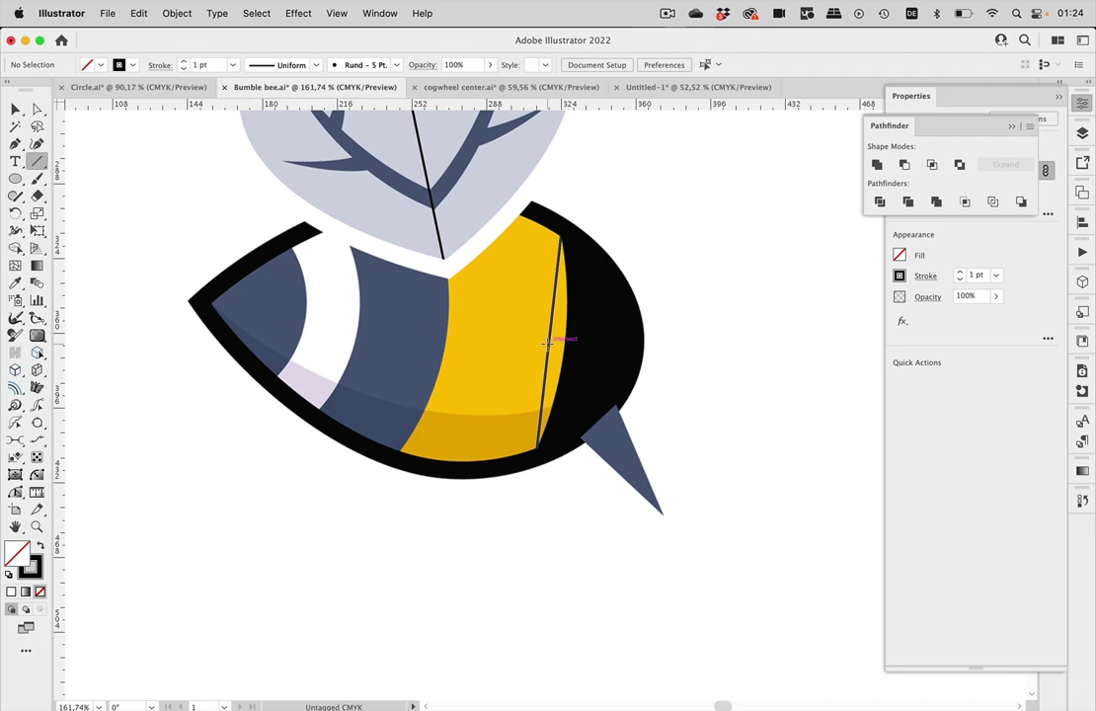
left_click_drag(548, 341, 210, 303)
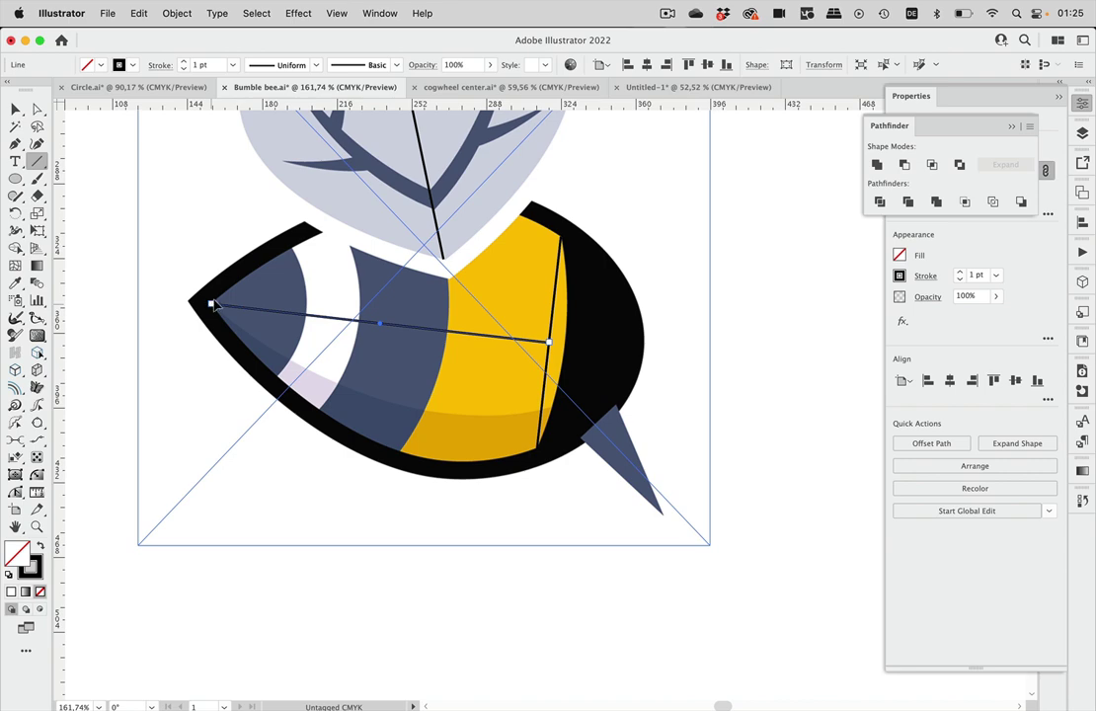
scroll(230, 273, "left", 5)
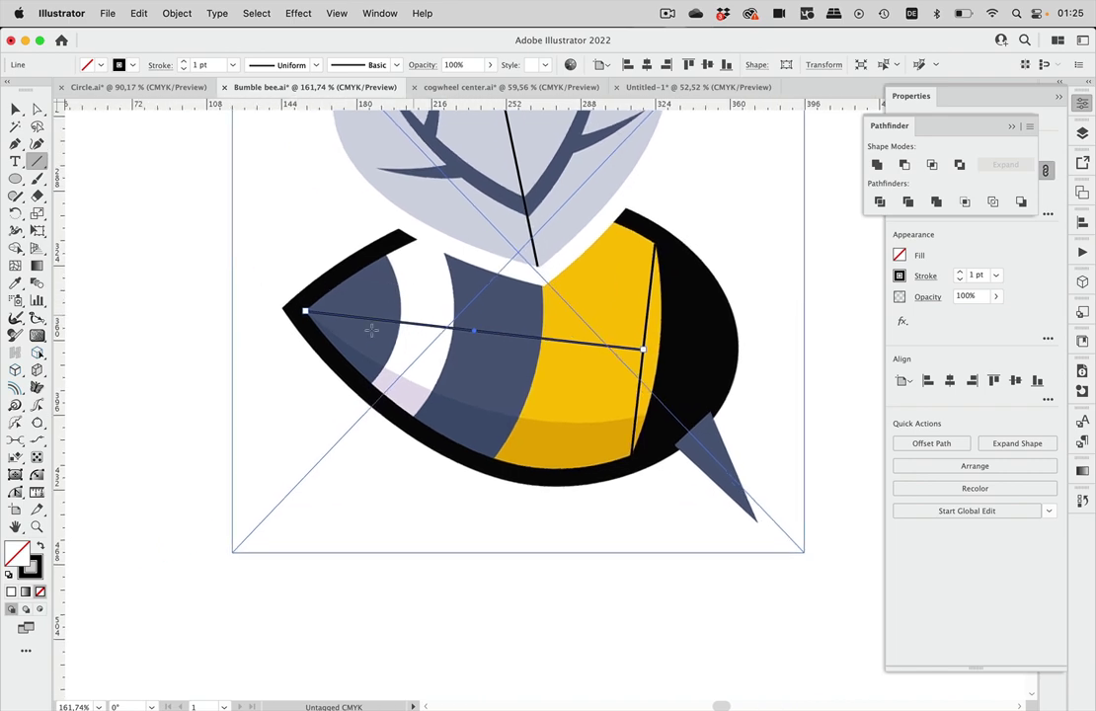